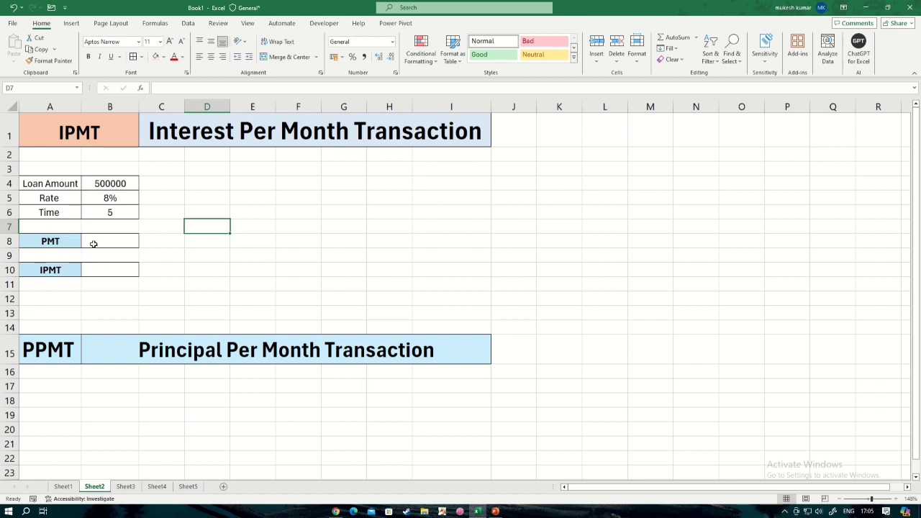
# Calculate the monthly loan payment in B8 with the formula =PMT(B5/12,B6*12,B4).
pyautogui.click(101, 242)
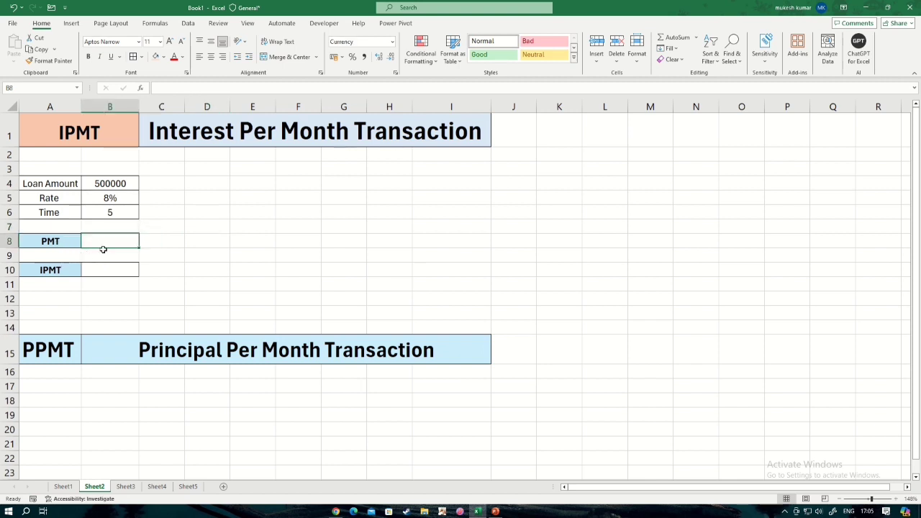
pyautogui.write('=')
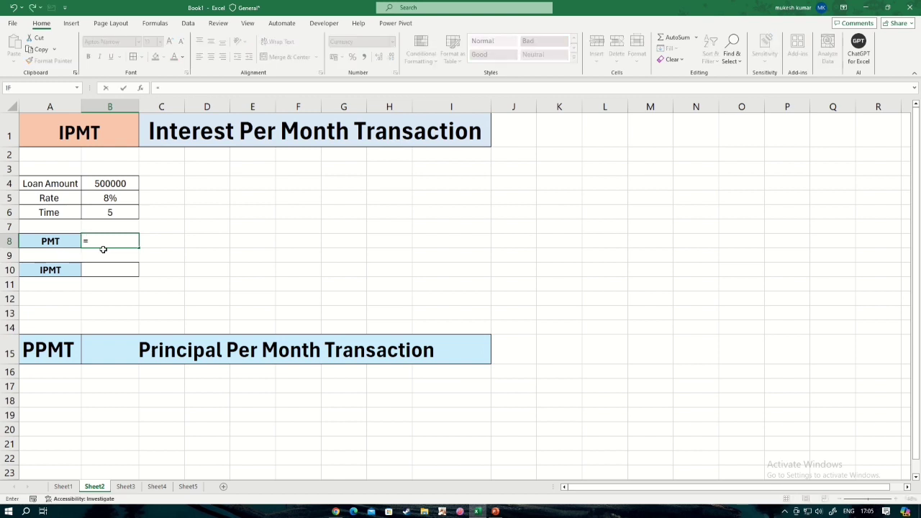
pyautogui.write('pmt')
pyautogui.doubleClick(104, 254)
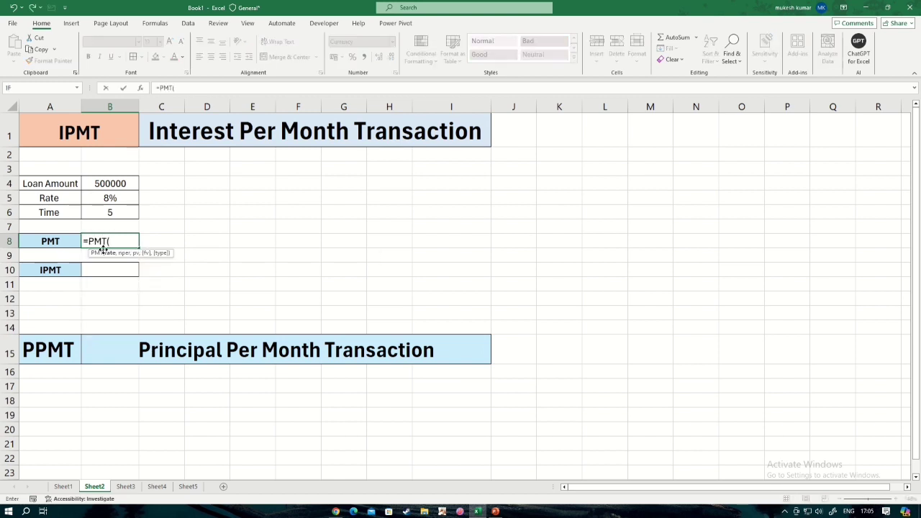
pyautogui.click(111, 199)
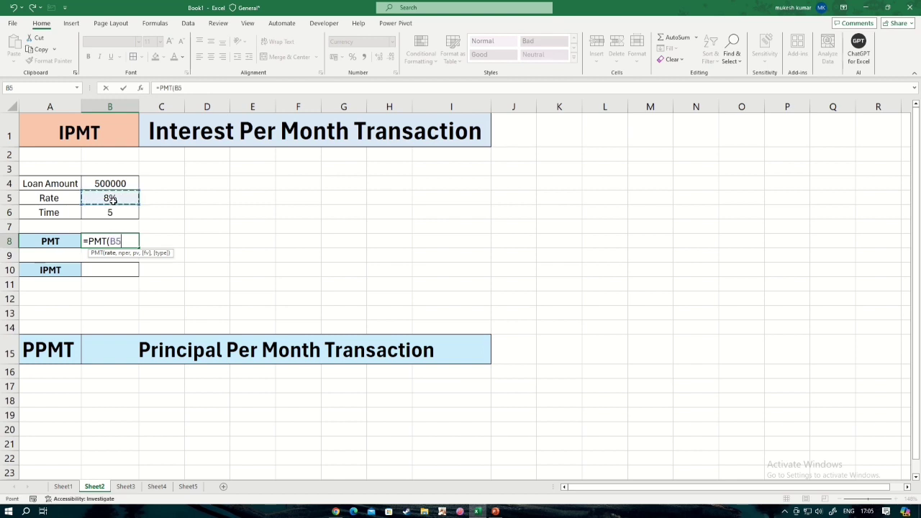
pyautogui.write('/12,')
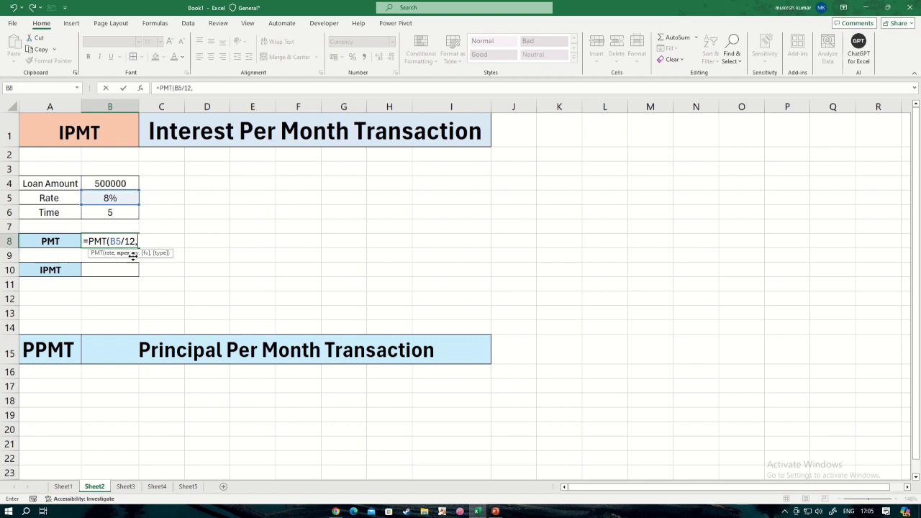
pyautogui.click(112, 214)
pyautogui.write('*')
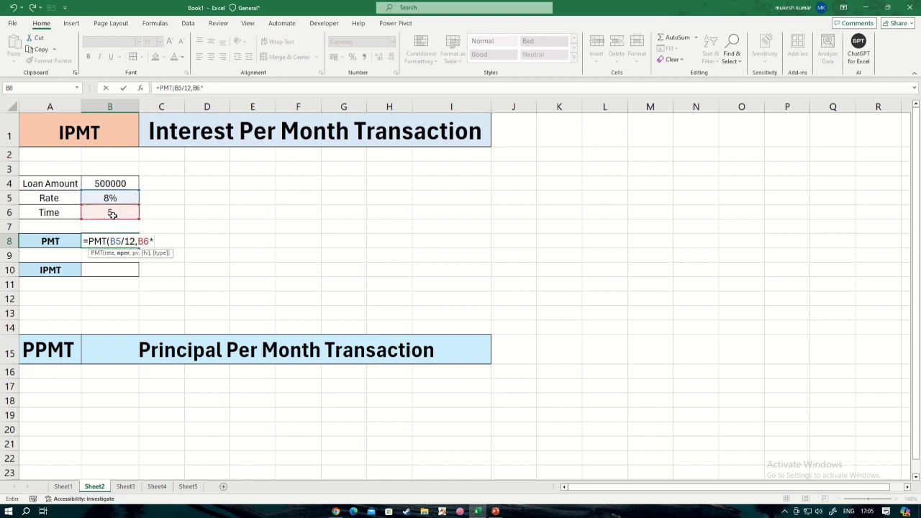
pyautogui.write('12,')
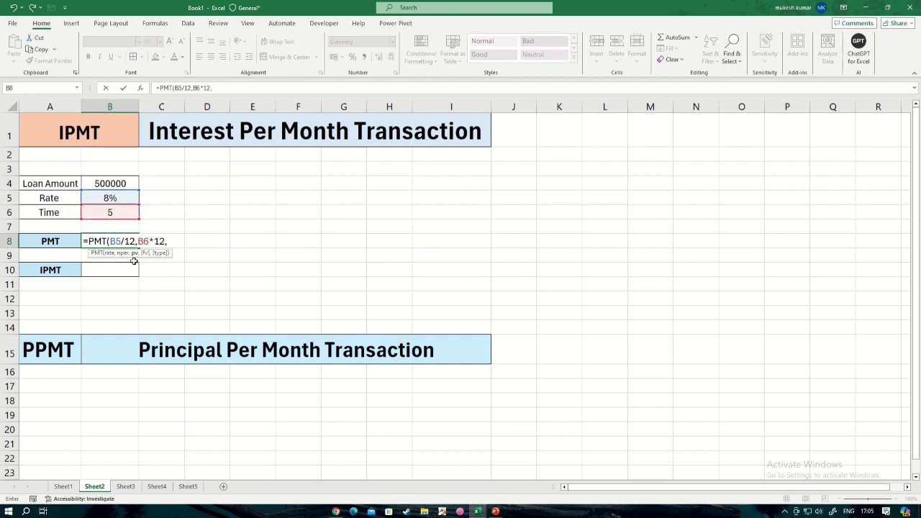
pyautogui.click(110, 180)
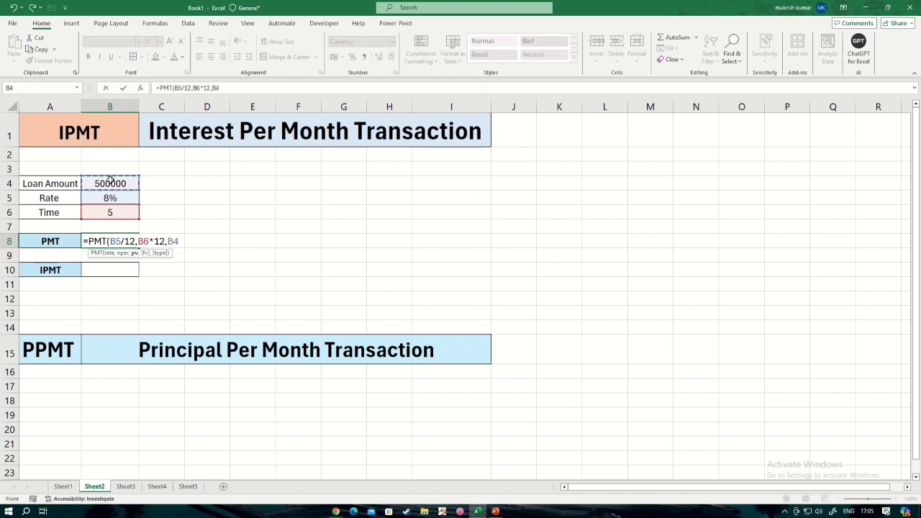
pyautogui.write(')')
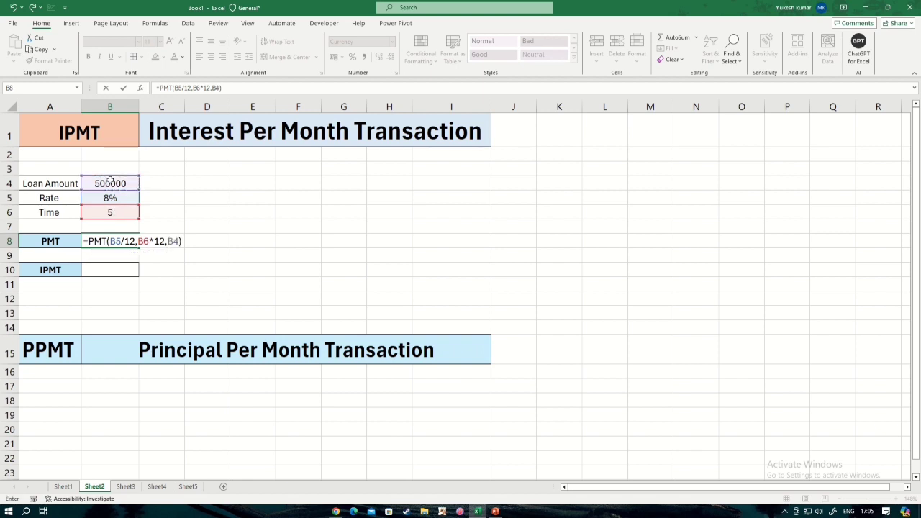
pyautogui.press('Return')
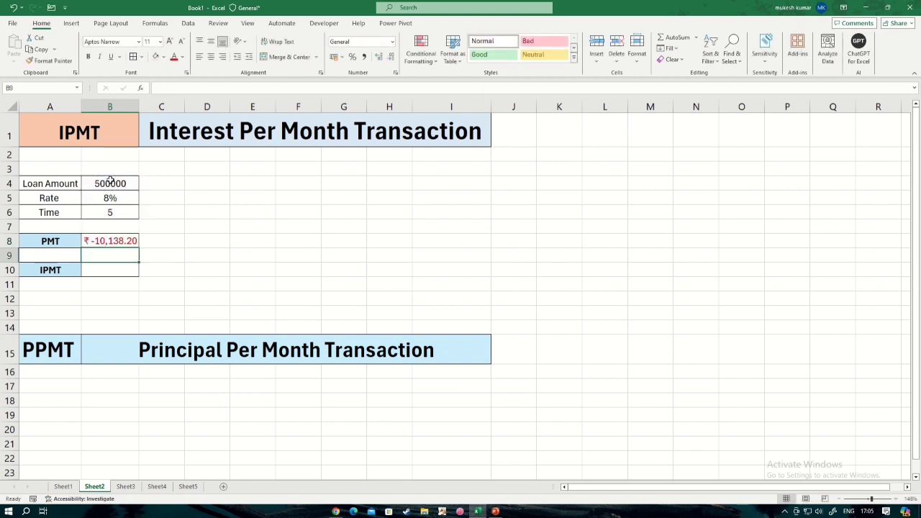
# Negate the PMT formula in B8 by inserting a minus sign directly after the equals sign.
pyautogui.click(104, 241)
pyautogui.doubleClick(104, 241)
pyautogui.click(87, 242)
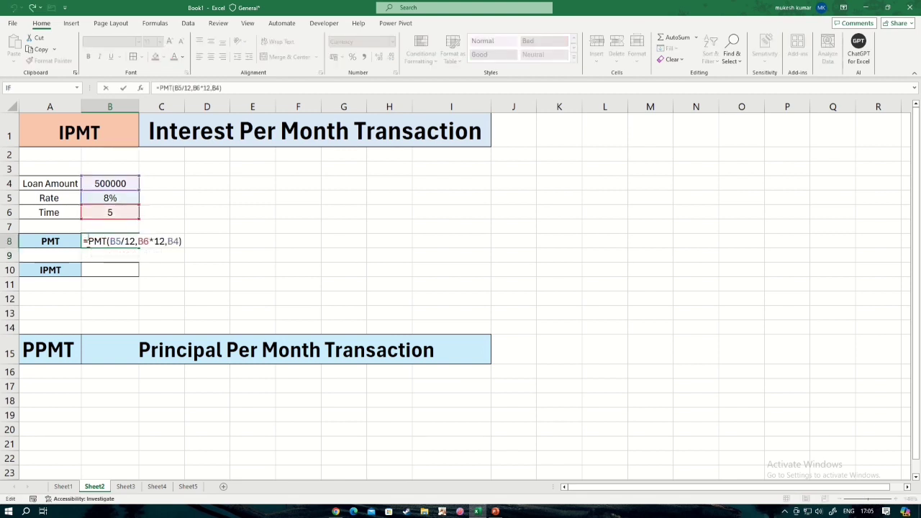
pyautogui.write('-')
pyautogui.press('Return')
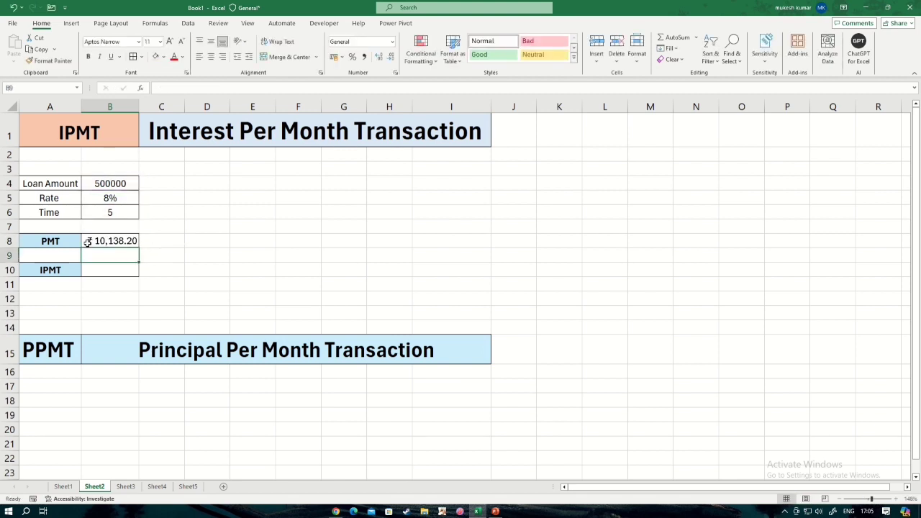
# Calculate the first month's interest in B10 with the formula =IPMT(B5/12,1,B6*12,B4).
pyautogui.click(122, 271)
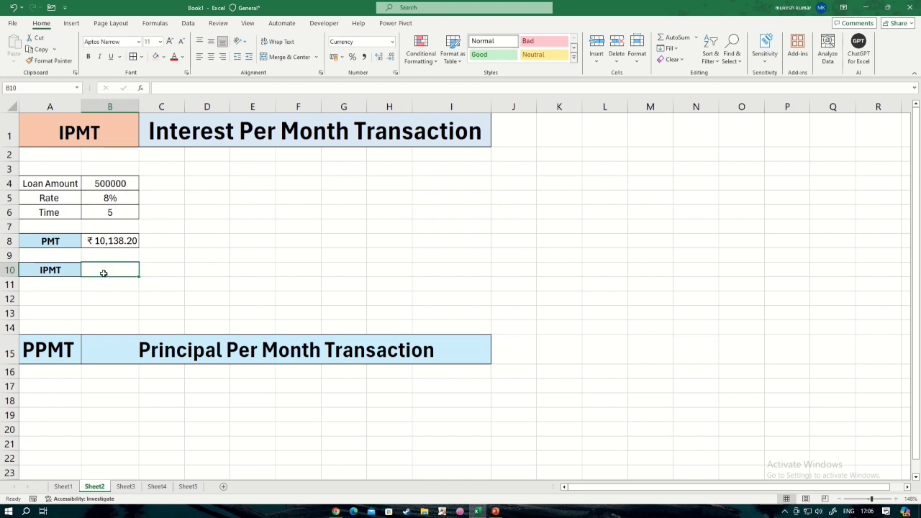
pyautogui.write('=ipm')
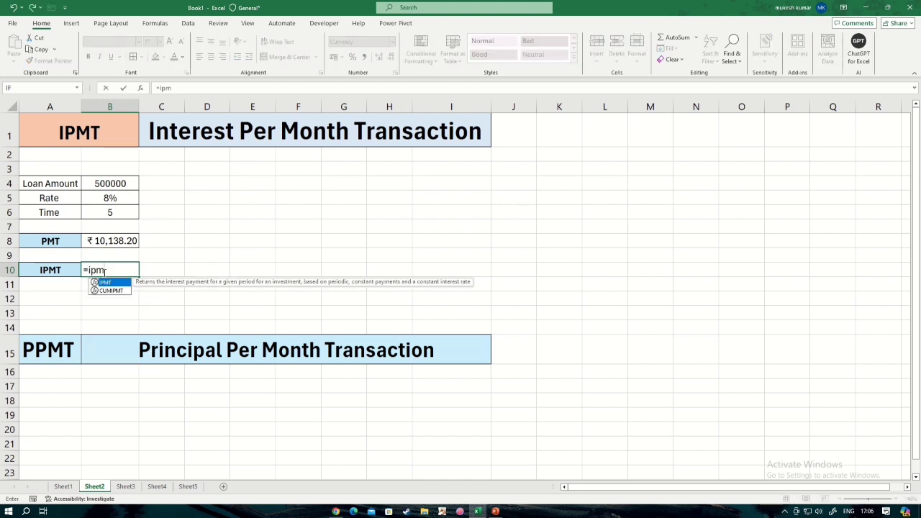
pyautogui.press('Tab')
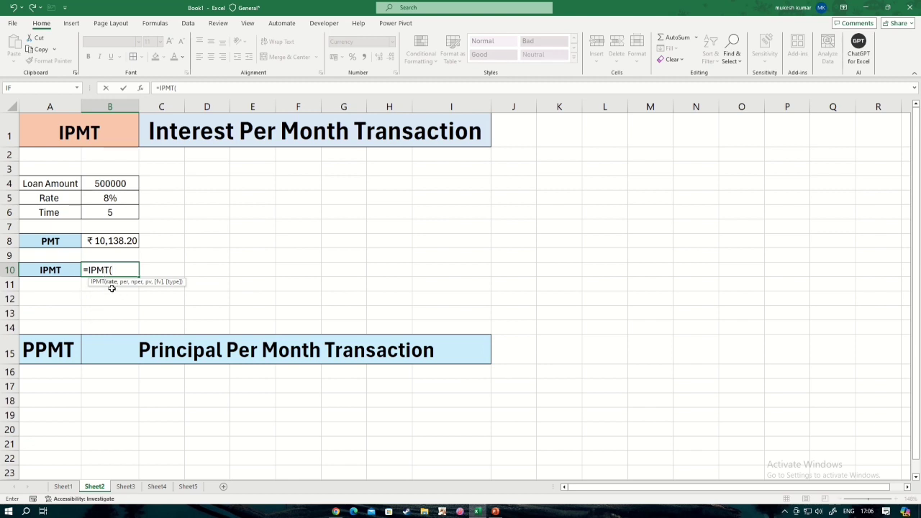
pyautogui.click(117, 199)
pyautogui.write('/12,')
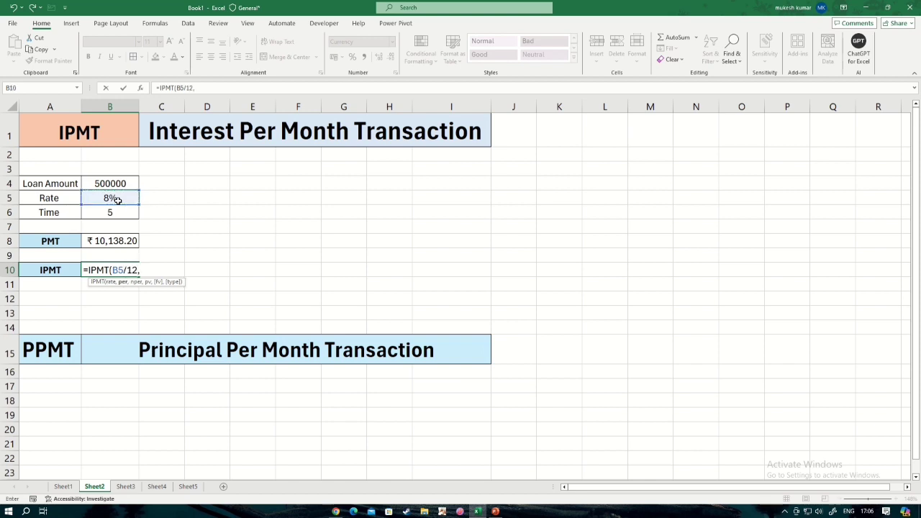
pyautogui.write('1')
pyautogui.write(',')
pyautogui.click(118, 212)
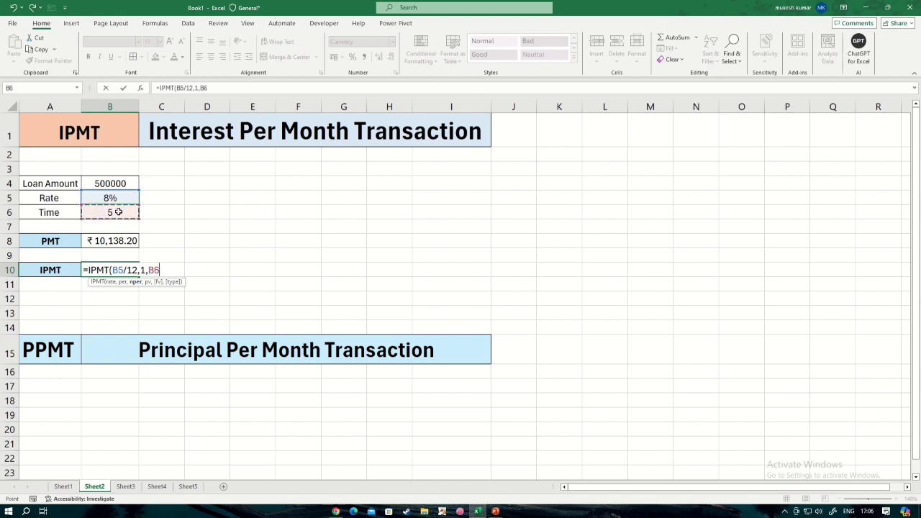
pyautogui.write('*12,')
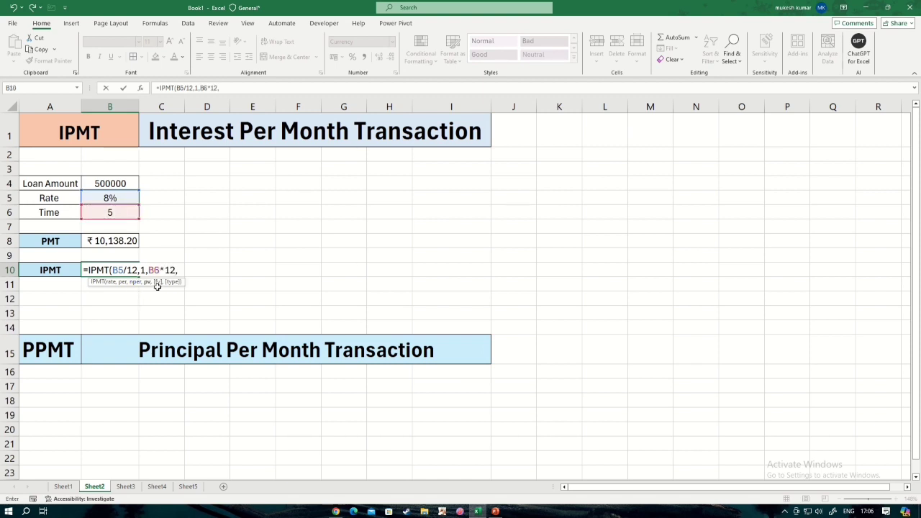
pyautogui.click(117, 183)
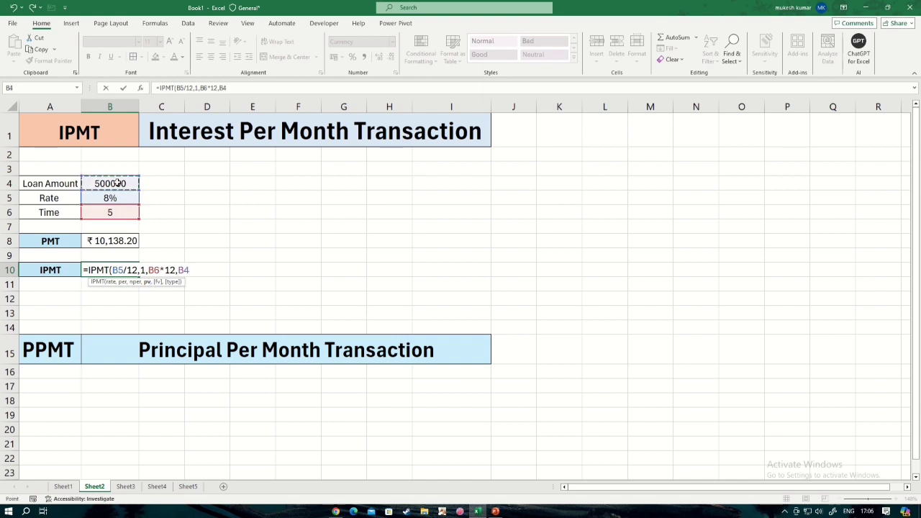
pyautogui.write(')')
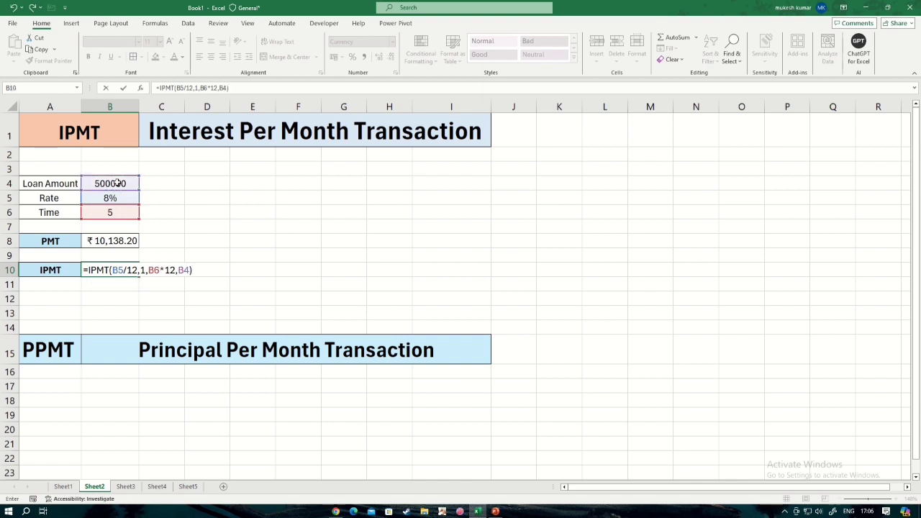
pyautogui.press('Return')
# Negate the IPMT formula in B10 by inserting a minus sign directly after the equals sign.
pyautogui.click(98, 270)
pyautogui.doubleClick(88, 271)
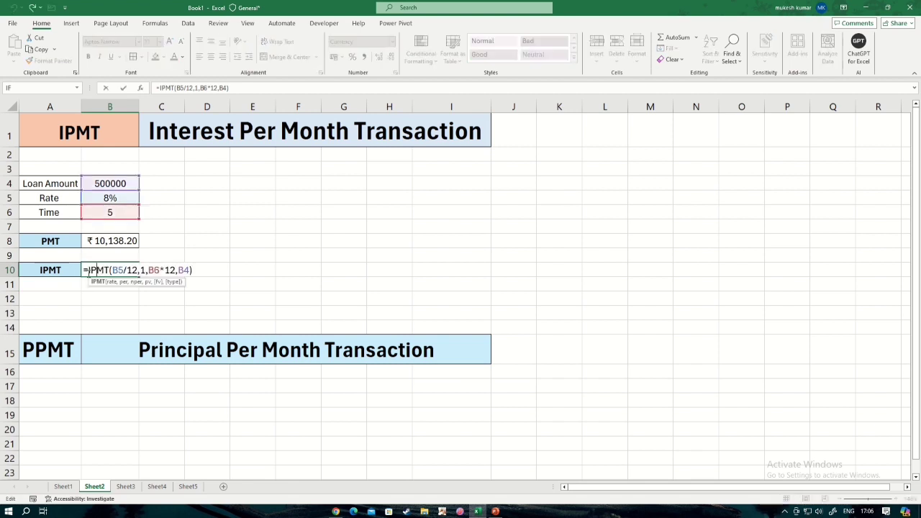
pyautogui.click(88, 271)
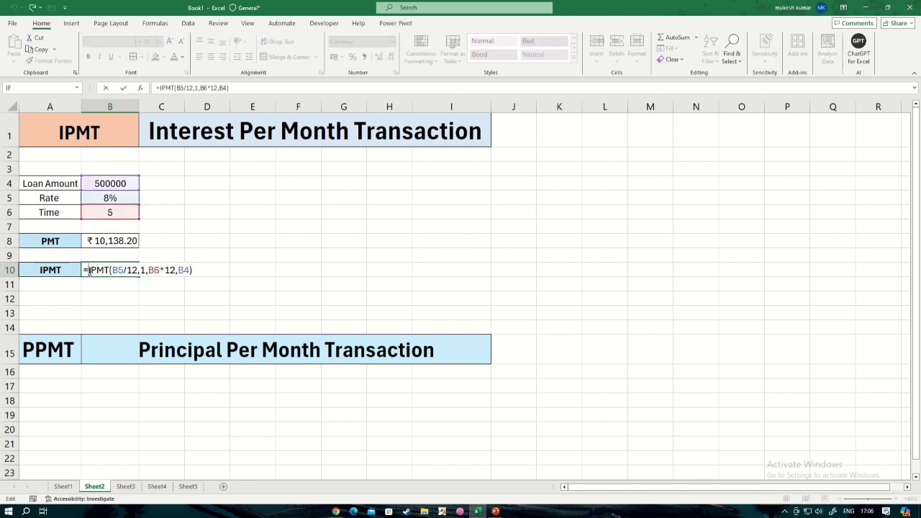
pyautogui.write('-')
pyautogui.press('Return')
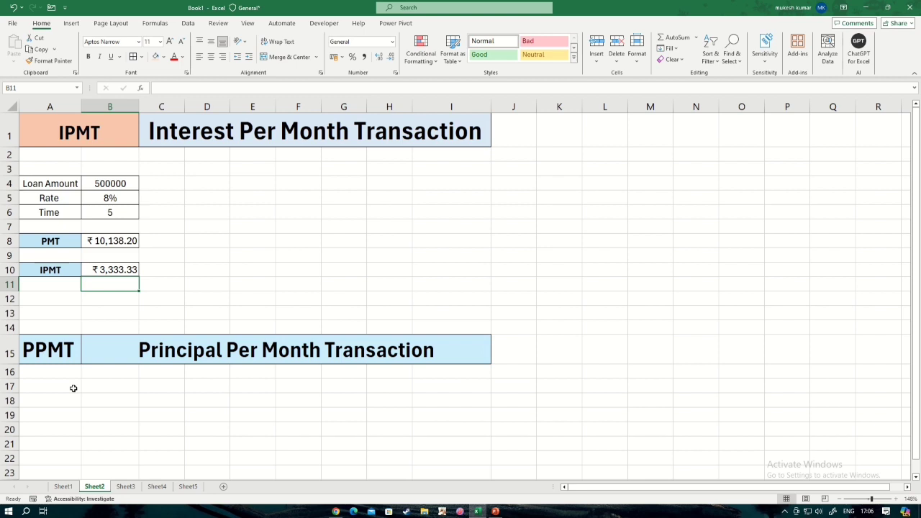
# Calculate the first month's principal in B18 with the formula =PPMT(B5/12,1,B6*12,B4).
pyautogui.scroll(-1, 79, 395)
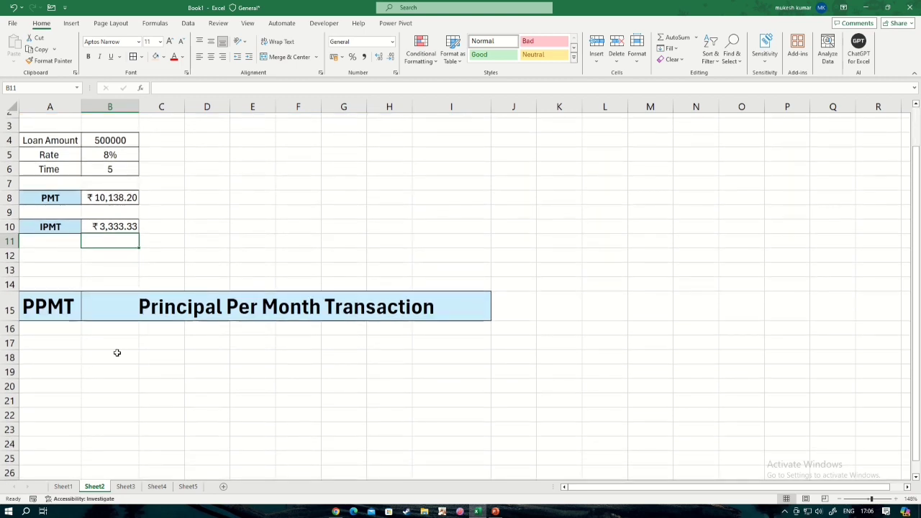
pyautogui.click(102, 357)
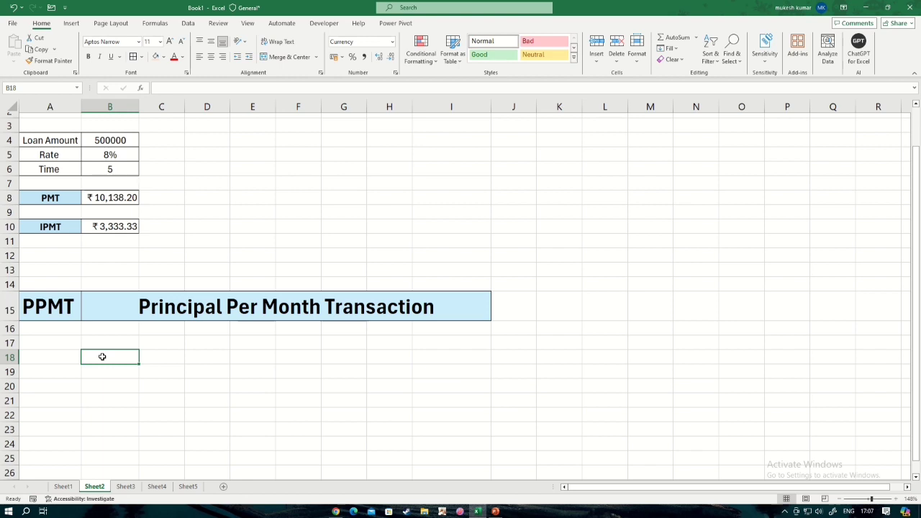
pyautogui.write('=')
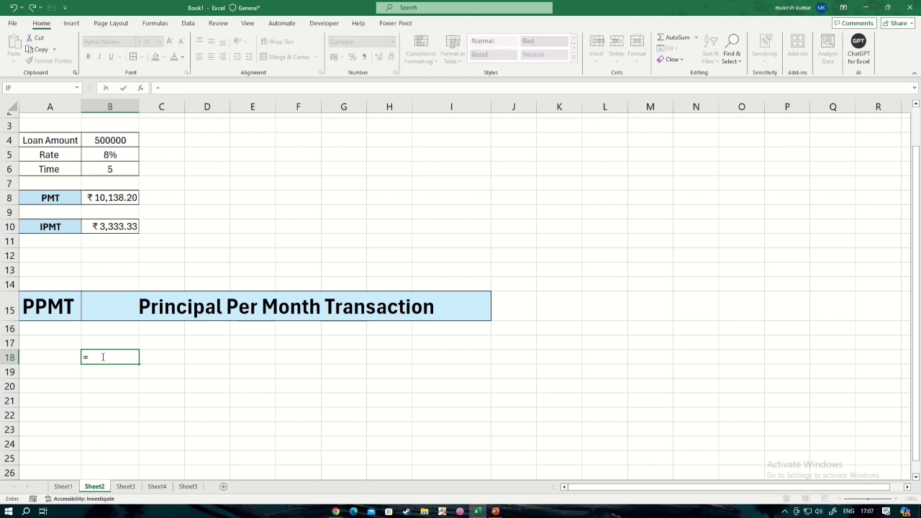
pyautogui.write('p')
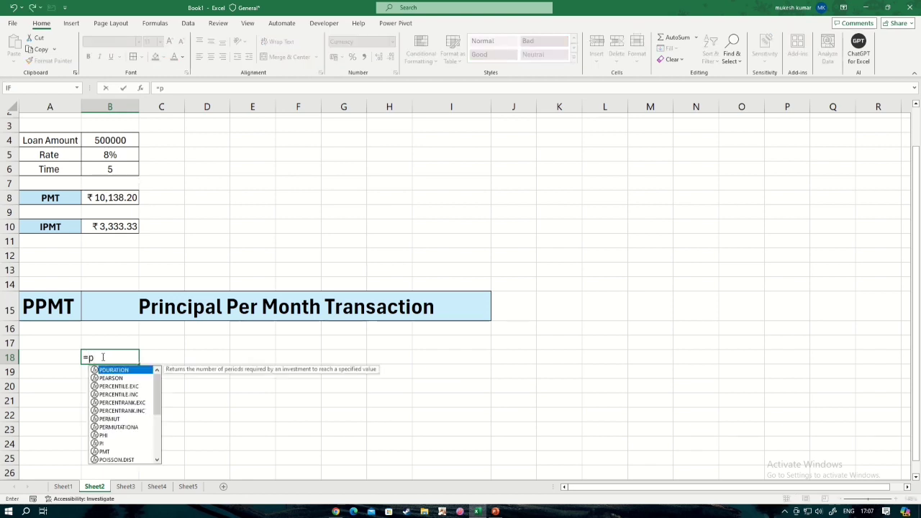
pyautogui.write('pmt')
pyautogui.press('Tab')
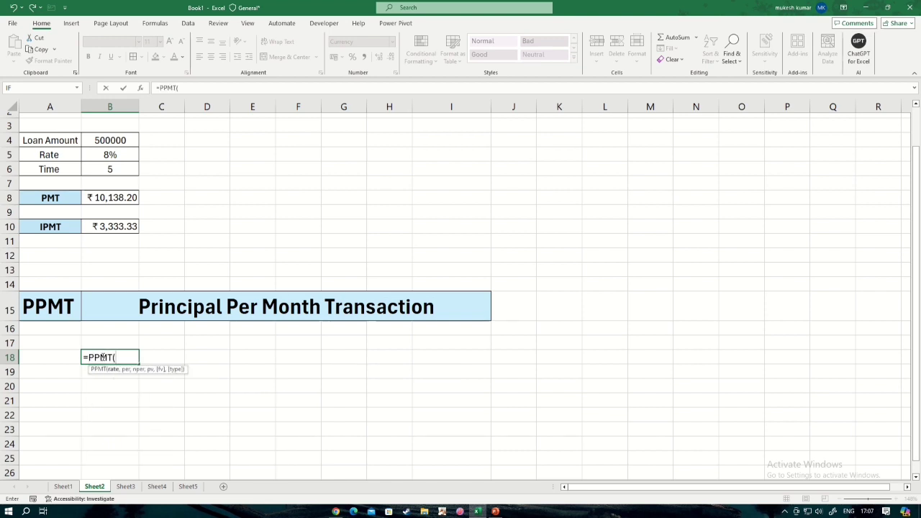
pyautogui.click(119, 157)
pyautogui.write('/')
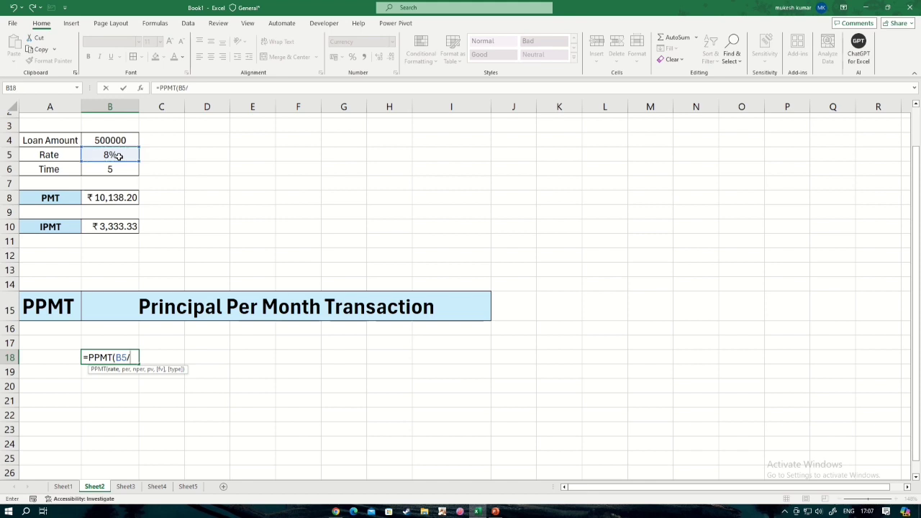
pyautogui.write('12,')
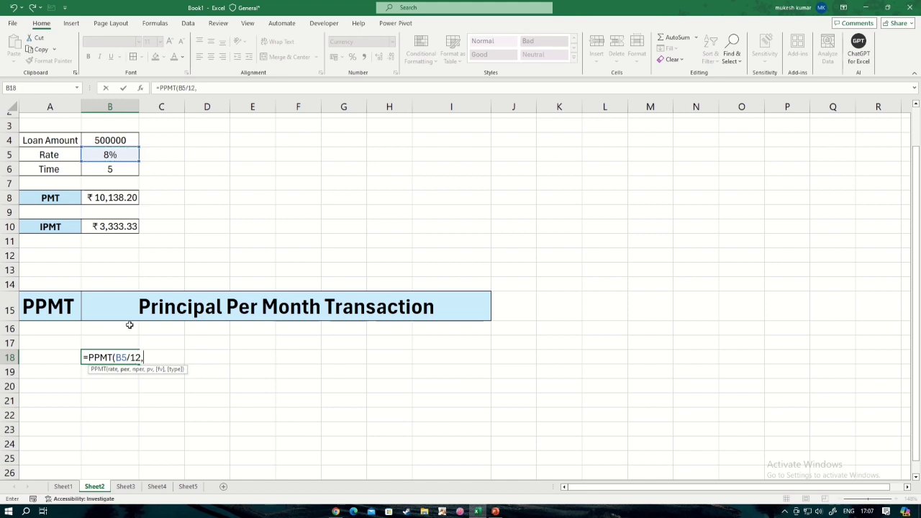
pyautogui.write('1,')
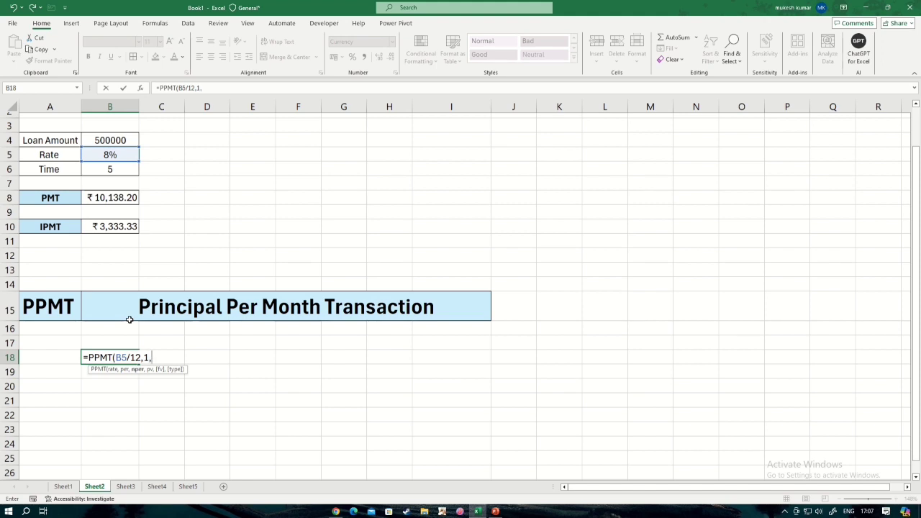
pyautogui.click(118, 170)
pyautogui.write('*')
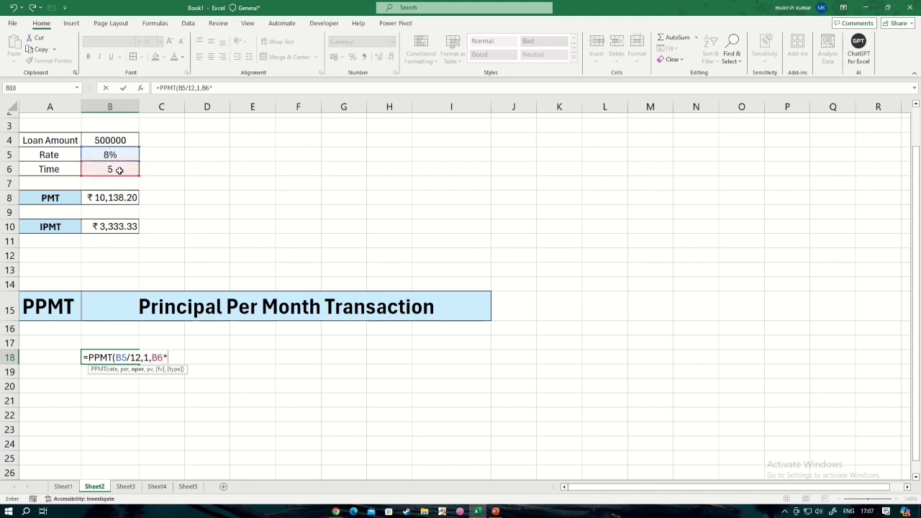
pyautogui.write('12,')
pyautogui.click(119, 139)
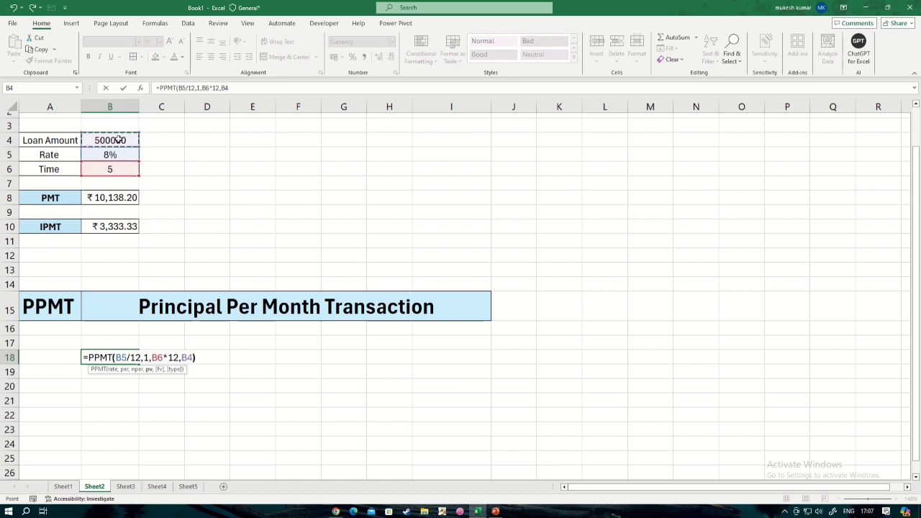
pyautogui.press('Return')
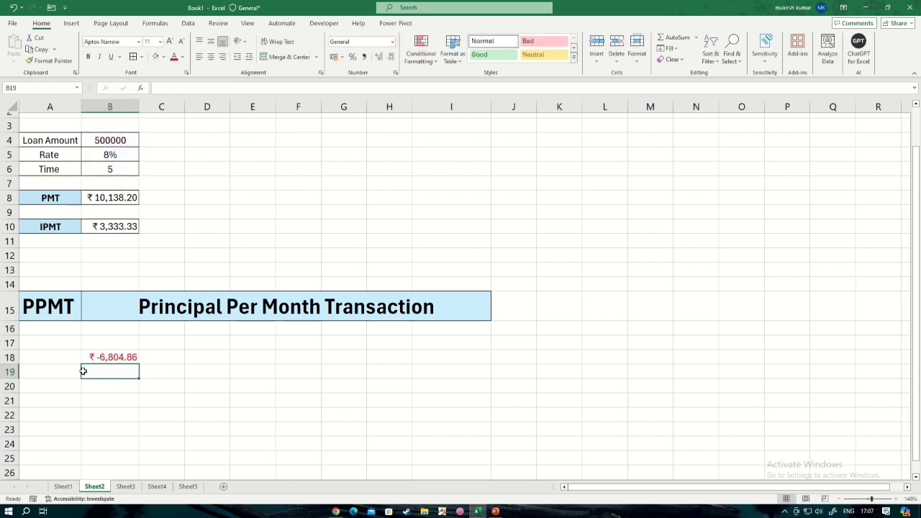
# Negate the PPMT formula in B18 by inserting a minus sign directly after the equals sign.
pyautogui.click(118, 356)
pyautogui.doubleClick(117, 358)
pyautogui.click(88, 358)
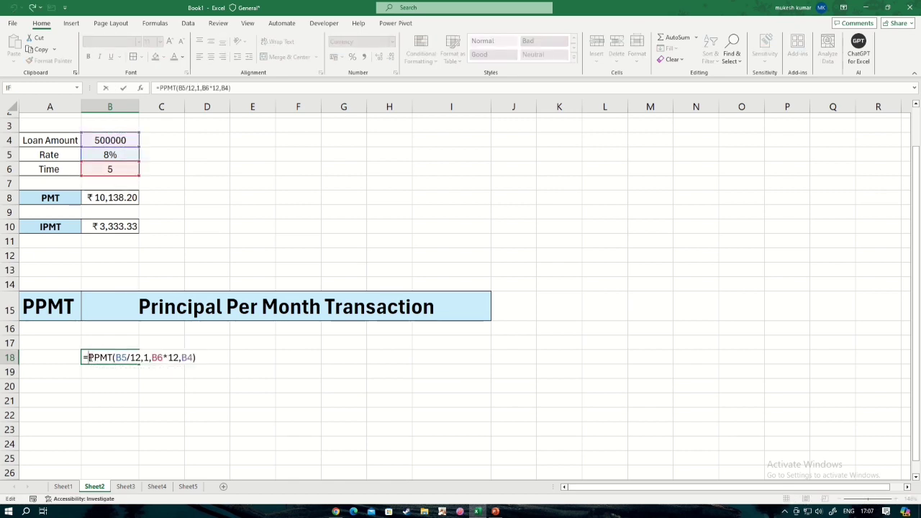
pyautogui.write('-')
pyautogui.press('Return')
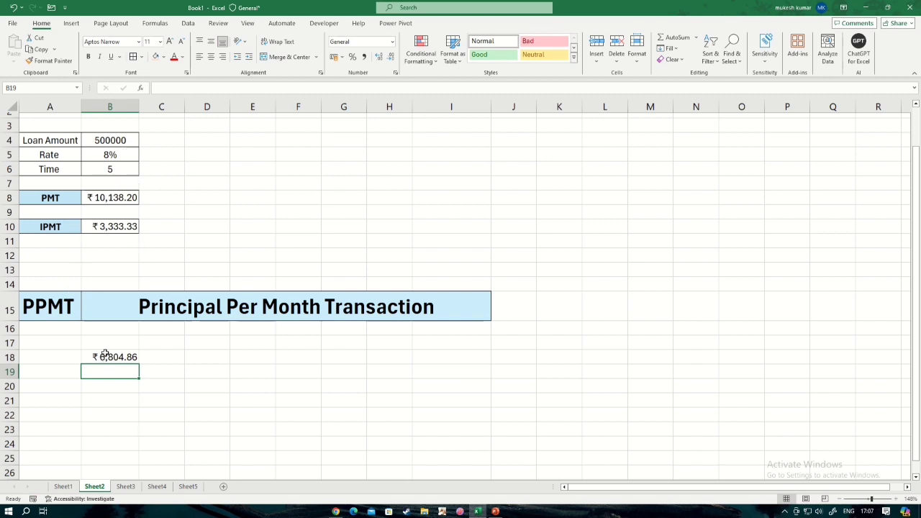
# Add the first month's interest and principal in B21 with the formula =B10+B18.
pyautogui.click(53, 397)
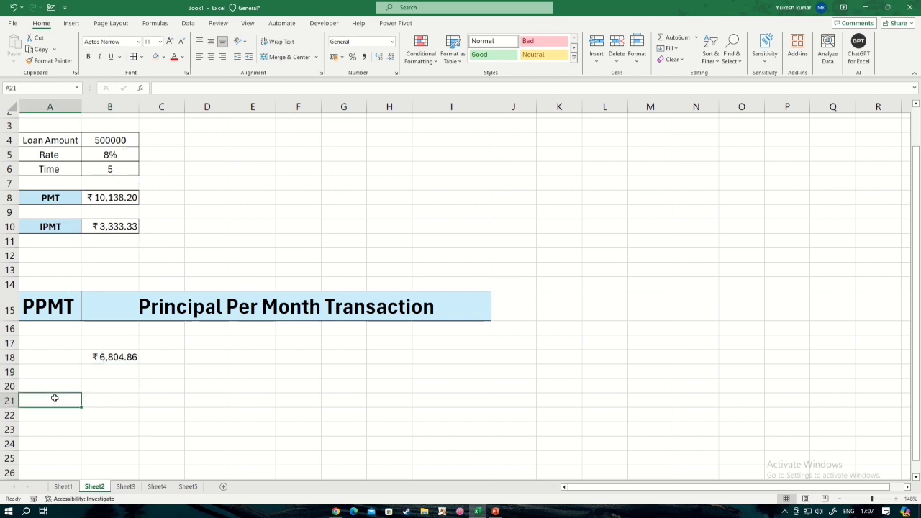
pyautogui.click(109, 403)
pyautogui.write('=')
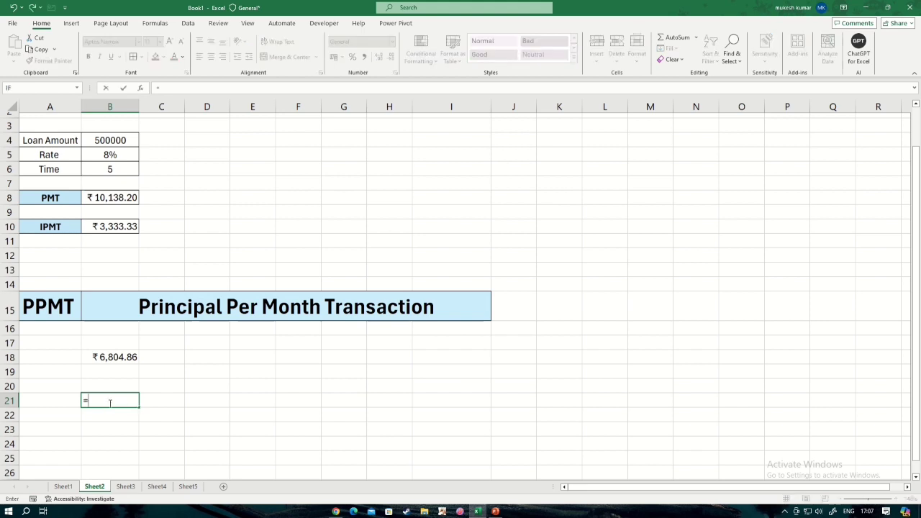
pyautogui.click(113, 226)
pyautogui.write('+')
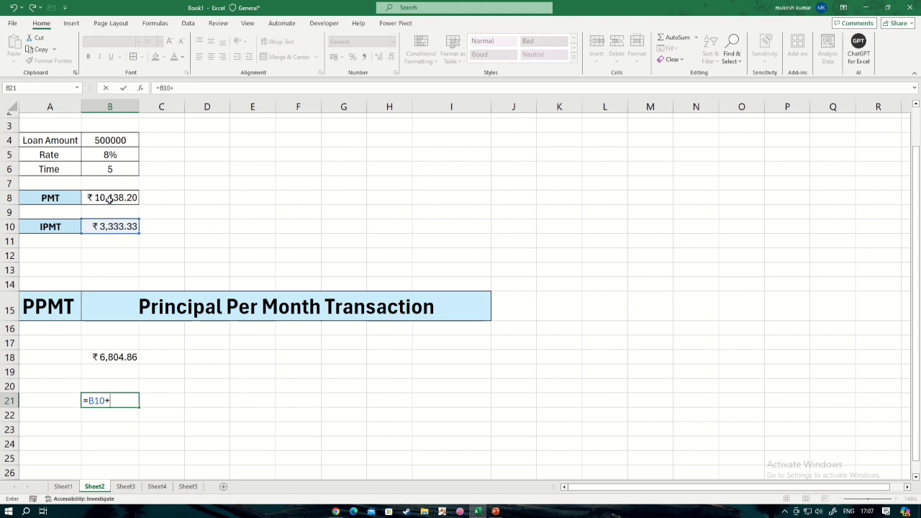
pyautogui.click(113, 357)
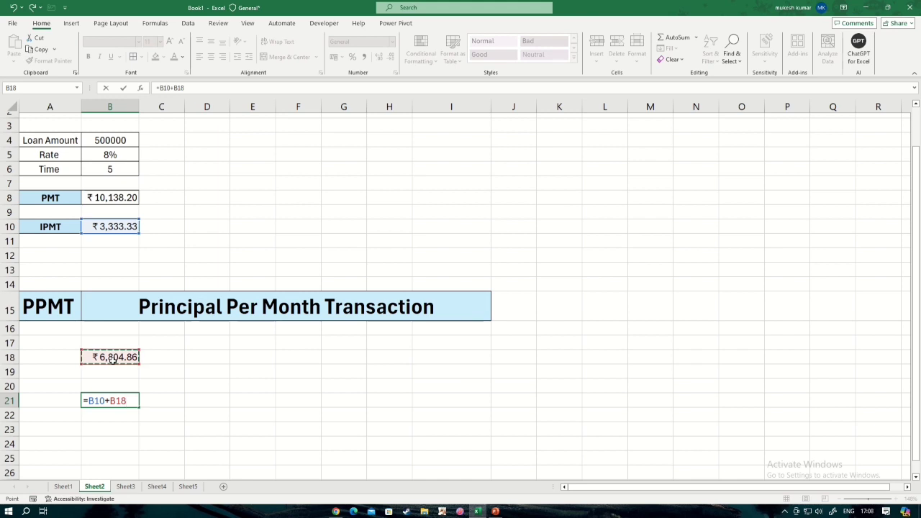
pyautogui.press('Return')
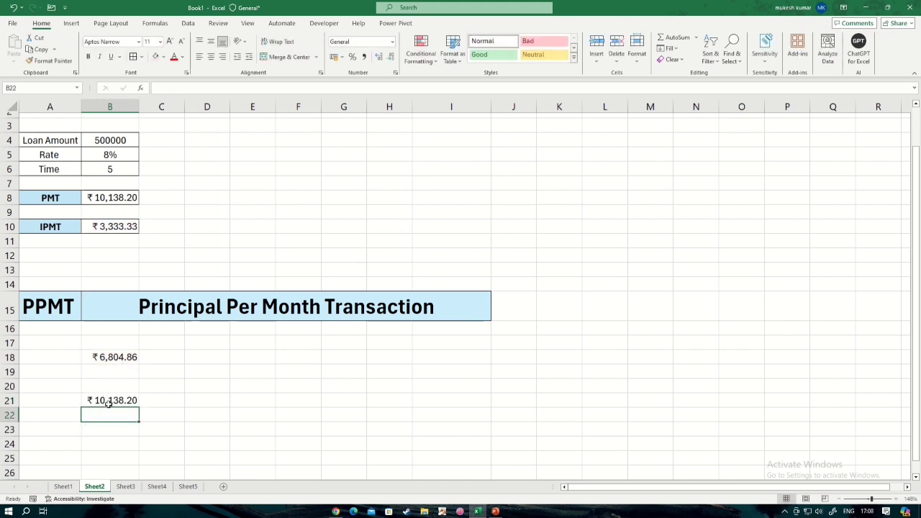
pyautogui.click(108, 402)
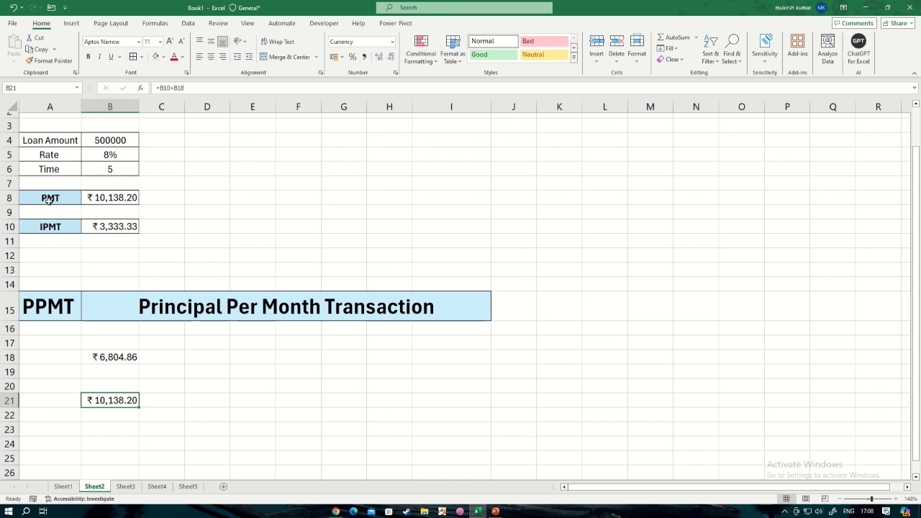
pyautogui.click(190, 208)
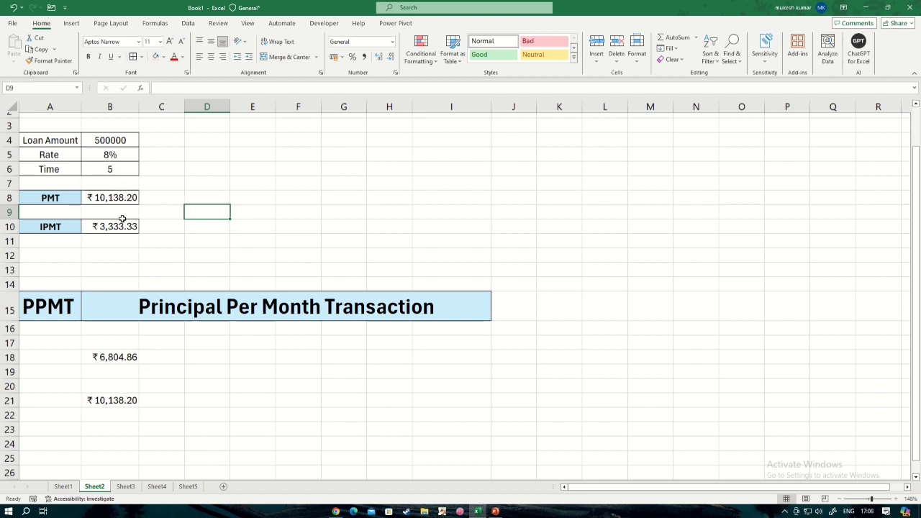
pyautogui.click(116, 359)
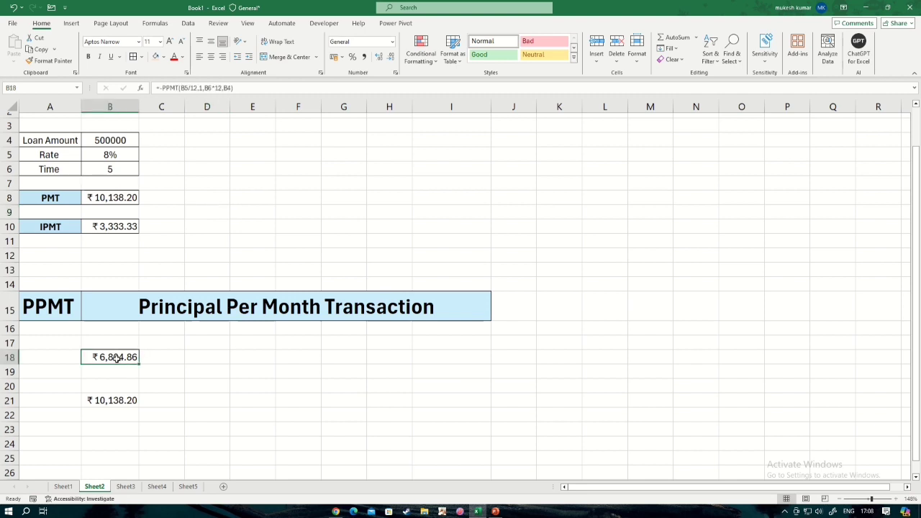
pyautogui.click(116, 227)
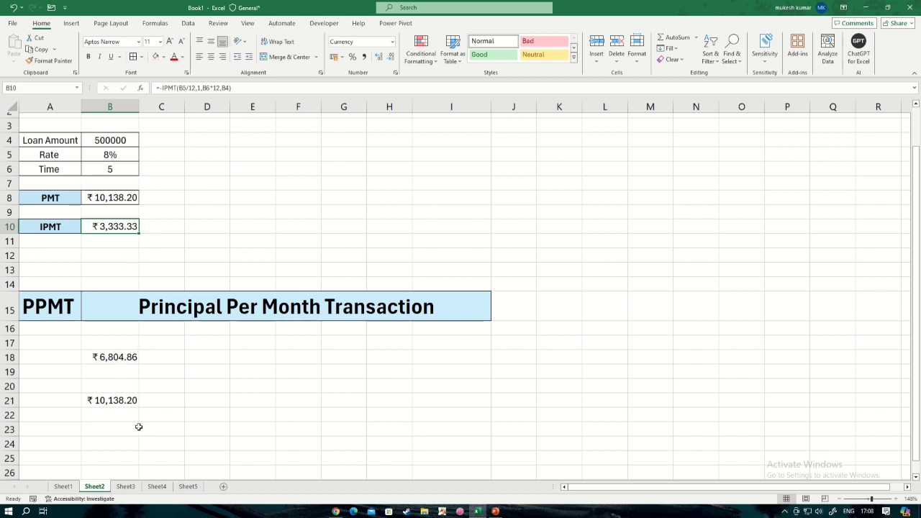
# On Sheet3, calculate the rate in C11 with the formula =RATE(C8*12,C6,C7).
pyautogui.click(125, 486)
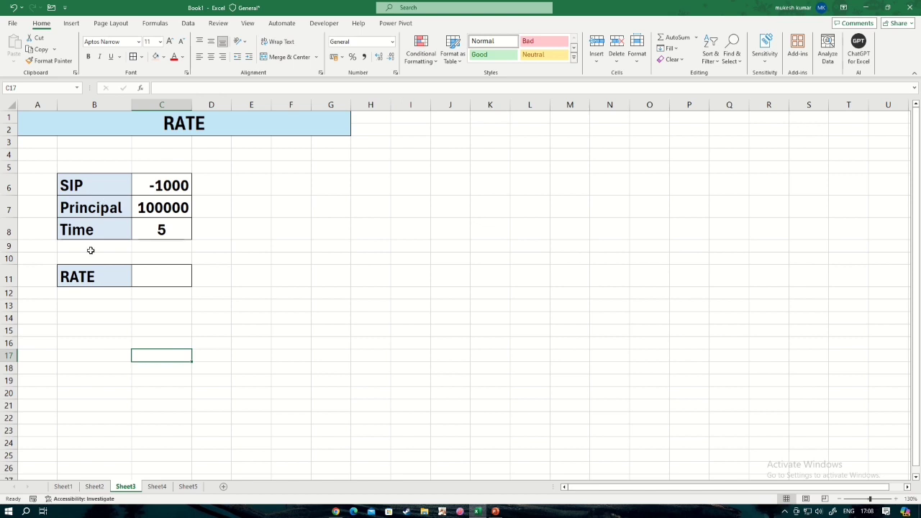
pyautogui.click(170, 274)
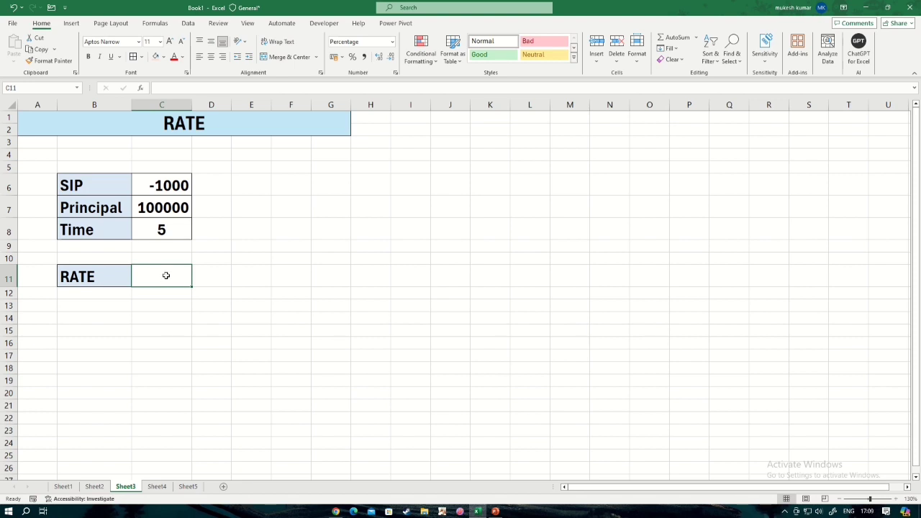
pyautogui.write('=')
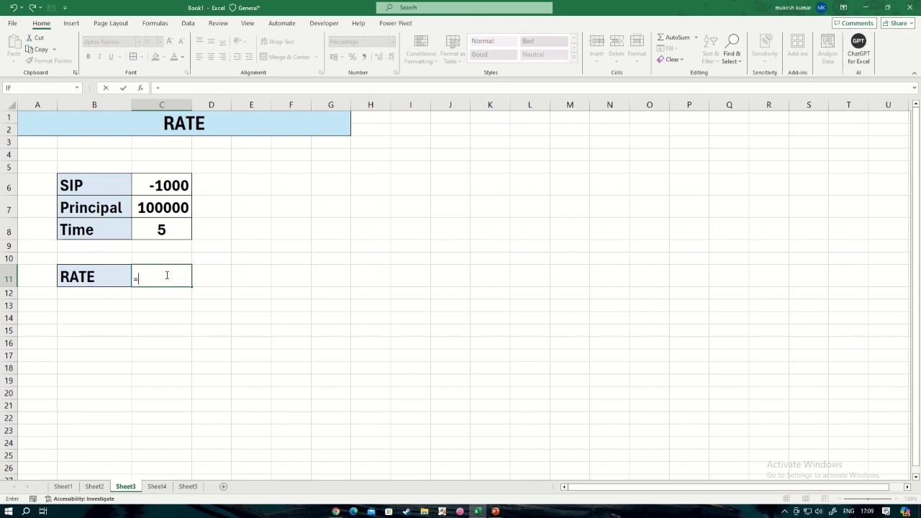
pyautogui.write('ra')
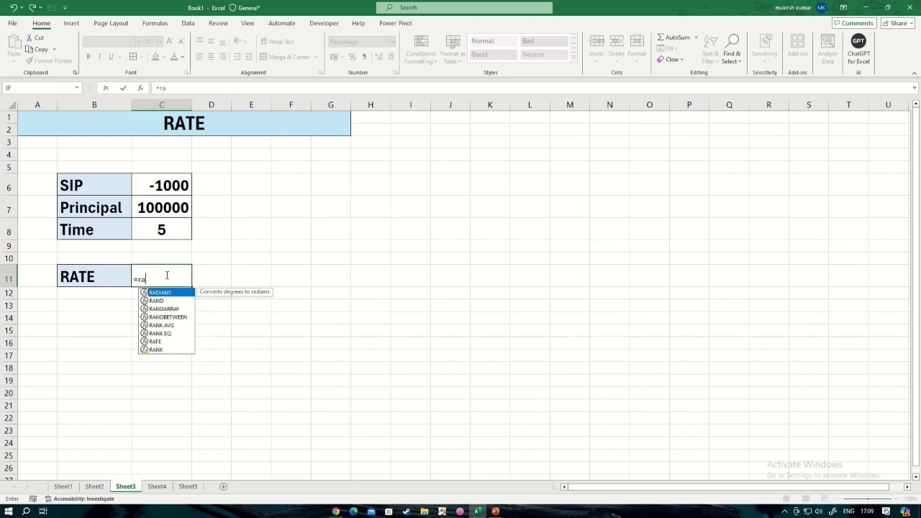
pyautogui.write('te')
pyautogui.press('Tab')
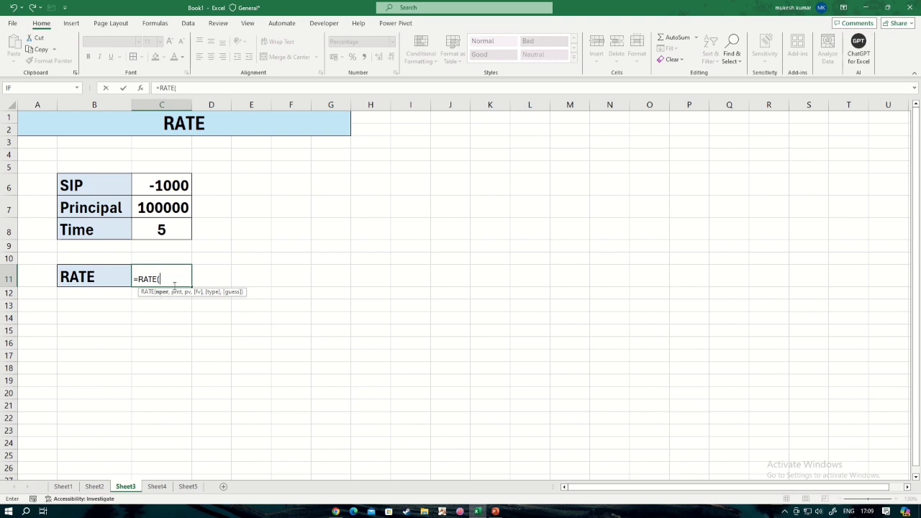
pyautogui.click(171, 229)
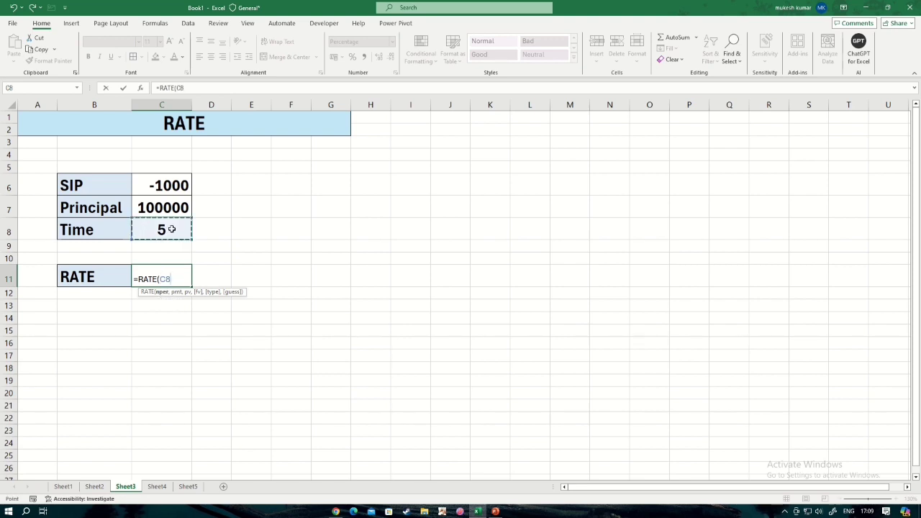
pyautogui.write('*12,')
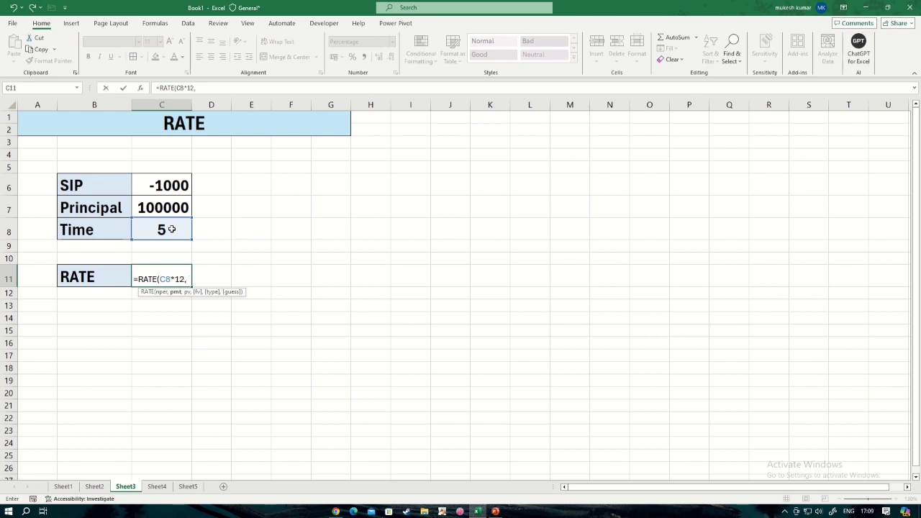
pyautogui.click(163, 181)
pyautogui.write(',')
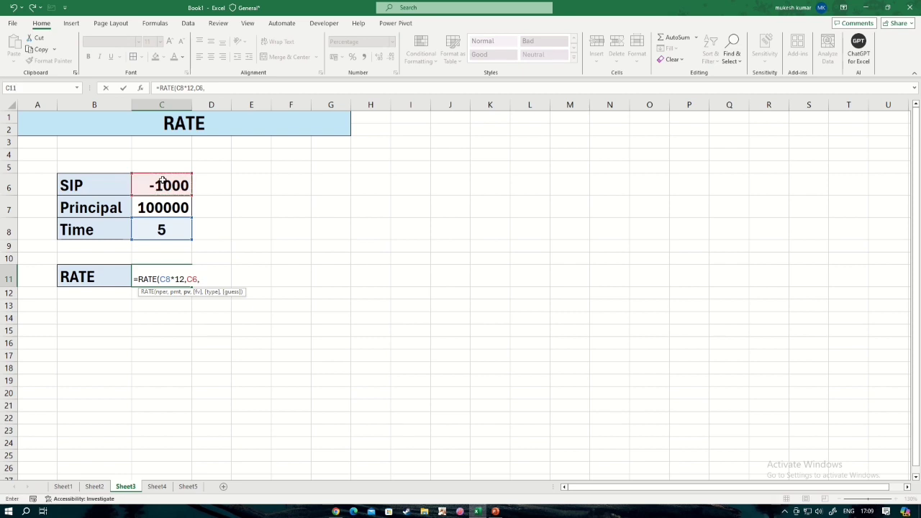
pyautogui.click(169, 208)
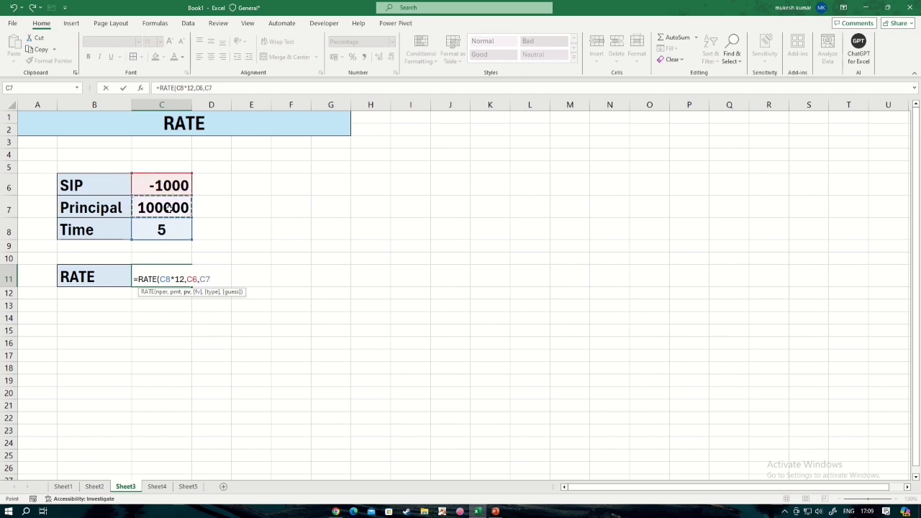
pyautogui.press('Return')
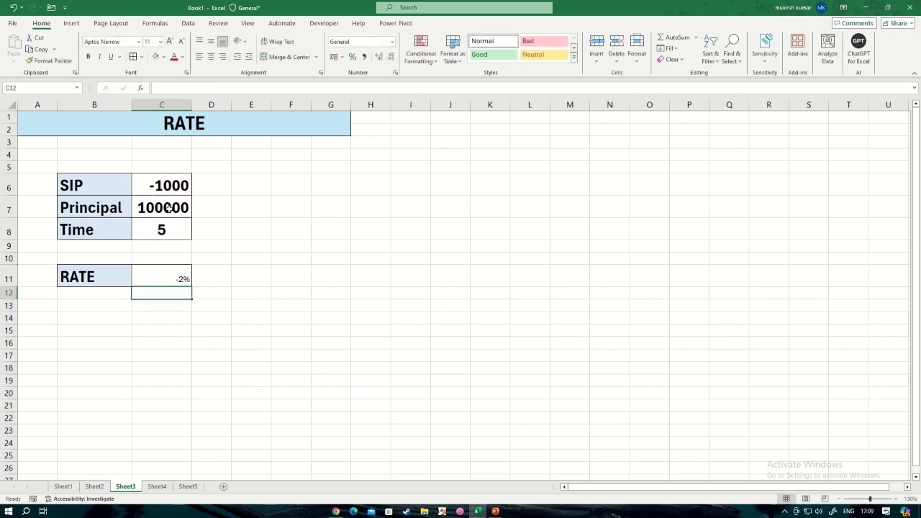
# Center the RATE result horizontally in cell C11.
pyautogui.click(161, 275)
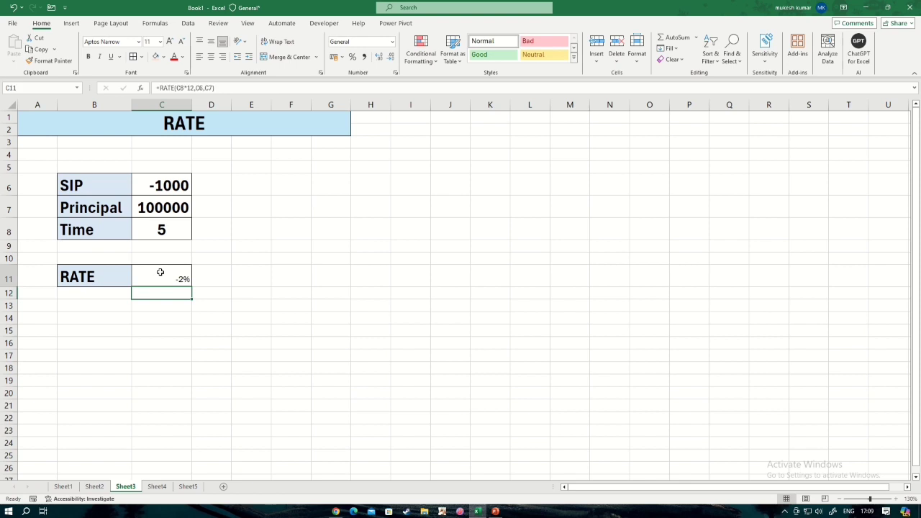
pyautogui.click(210, 57)
pyautogui.click(193, 299)
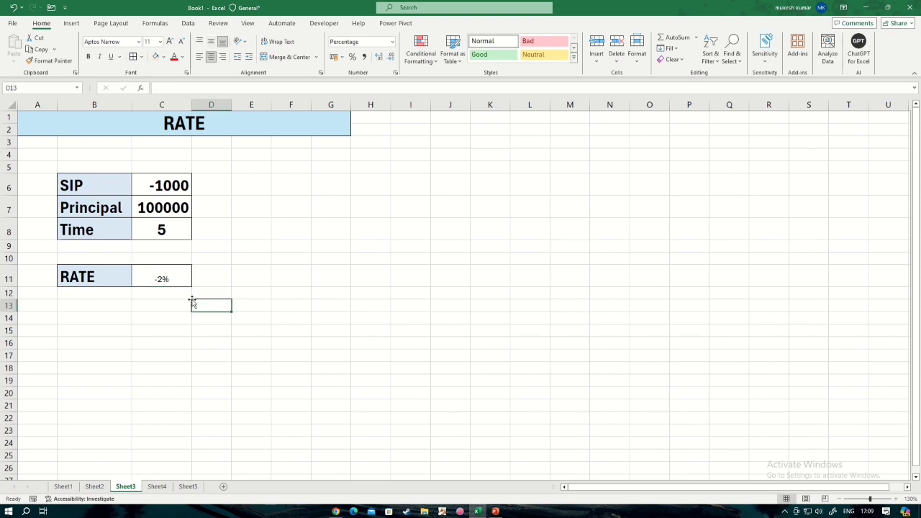
pyautogui.click(155, 280)
pyautogui.doubleClick(156, 279)
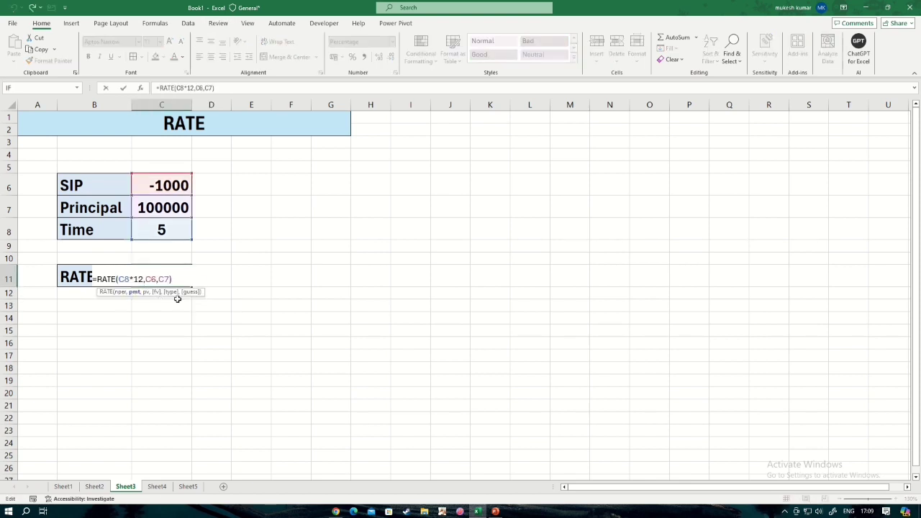
pyautogui.press('Return')
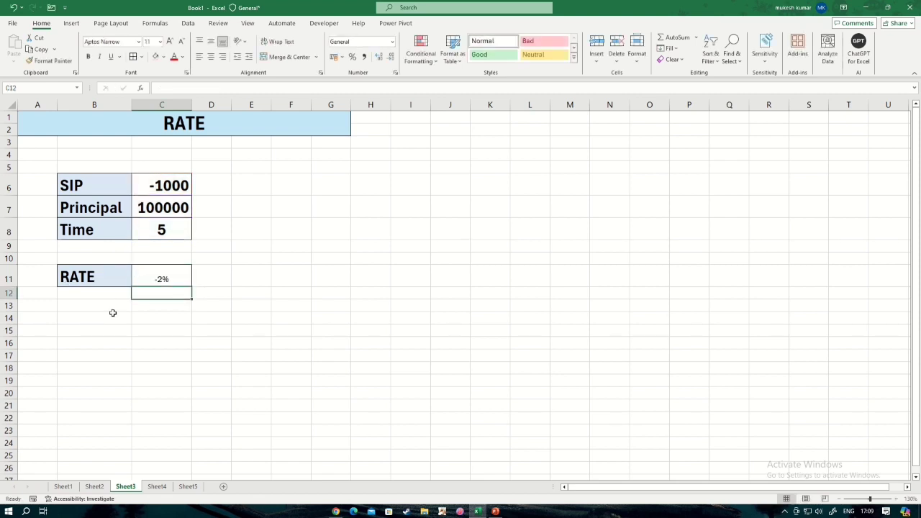
# Open Sheet4 and examine the yearly cash flow table, the rate entry and the empty IRR row.
pyautogui.click(160, 488)
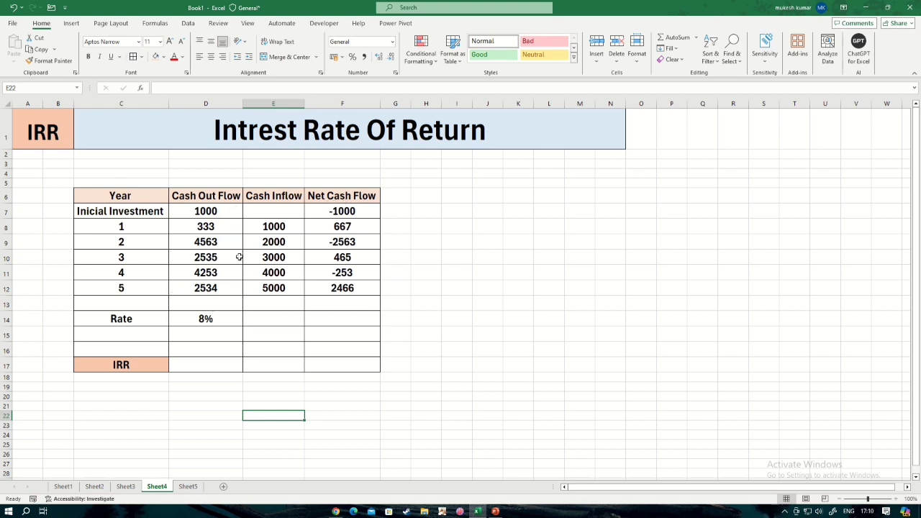
pyautogui.scroll(-1, 326, 241)
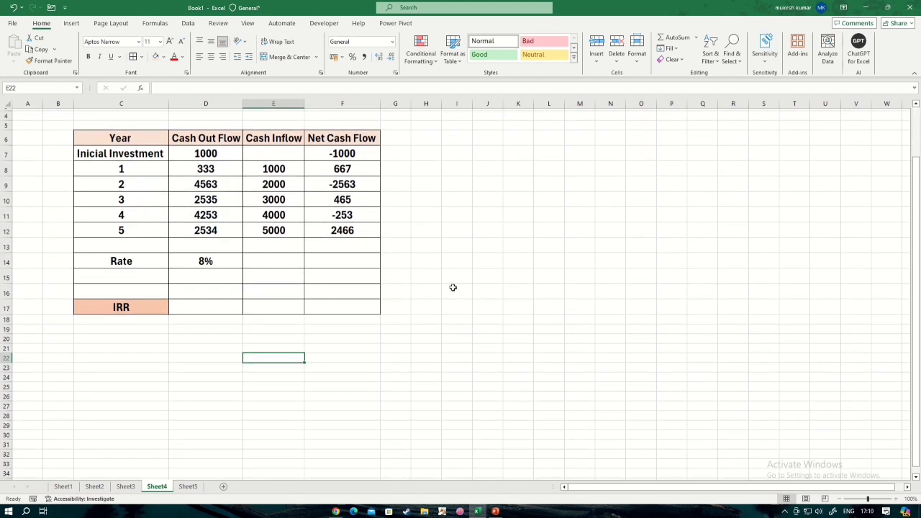
pyautogui.click(503, 319)
pyautogui.scroll(1, 410, 335)
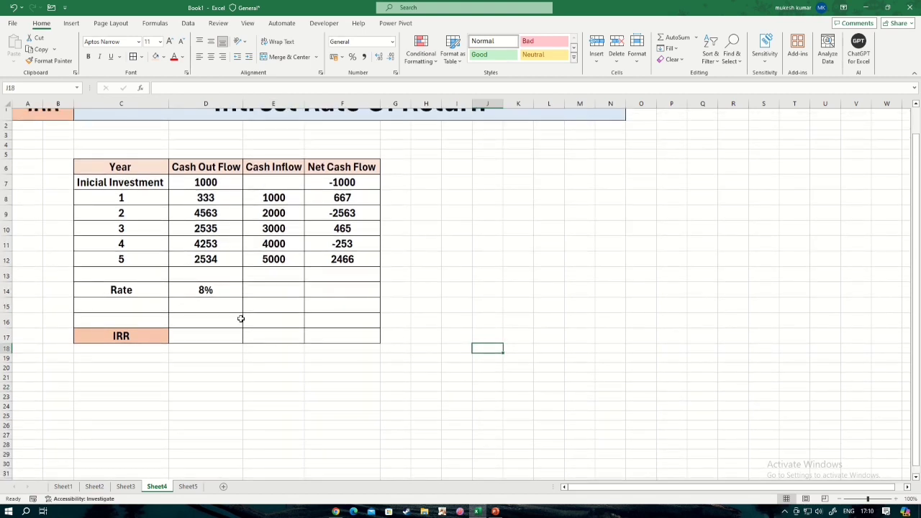
pyautogui.click(189, 319)
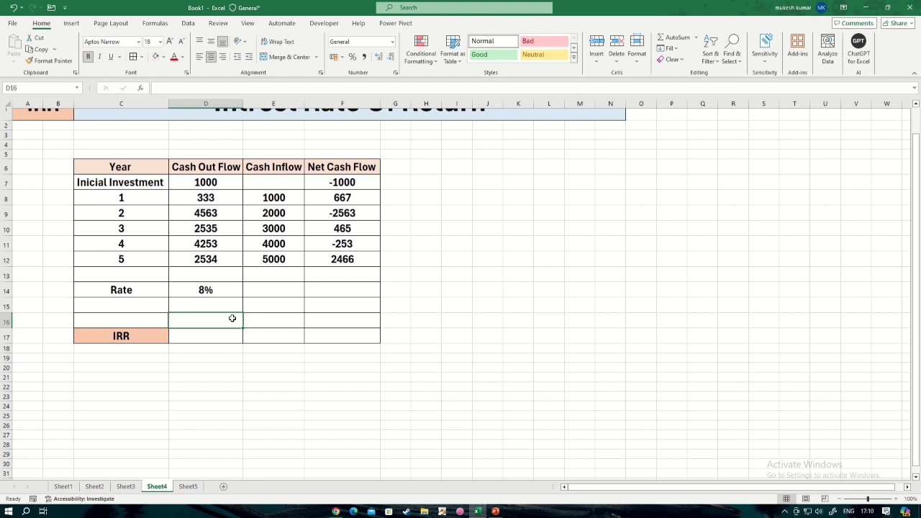
pyautogui.click(123, 290)
pyautogui.click(211, 291)
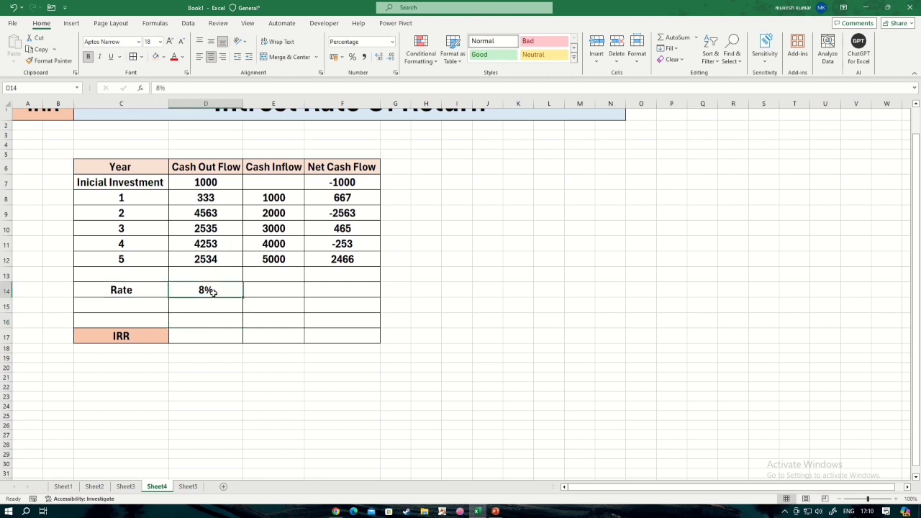
pyautogui.click(214, 308)
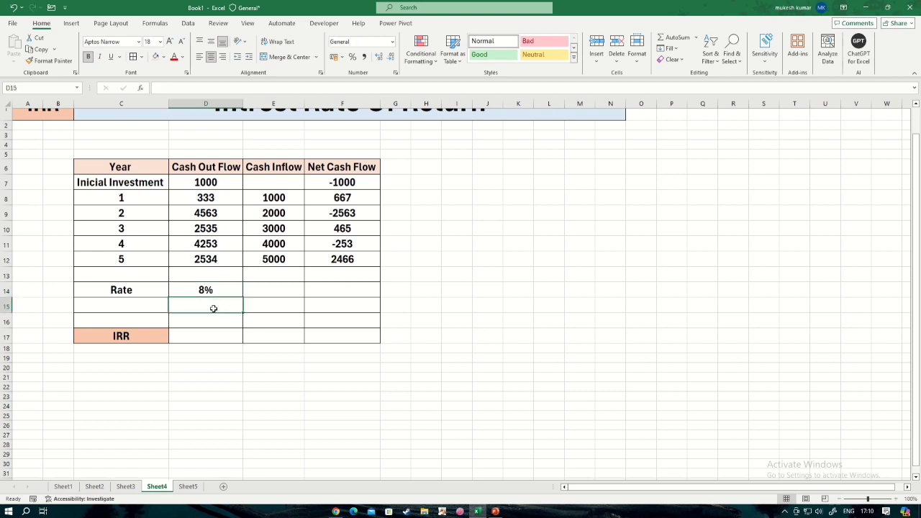
# Calculate the internal rate of return in D17 from the net cash flows with the formula =IRR(F7:F12).
pyautogui.click(210, 333)
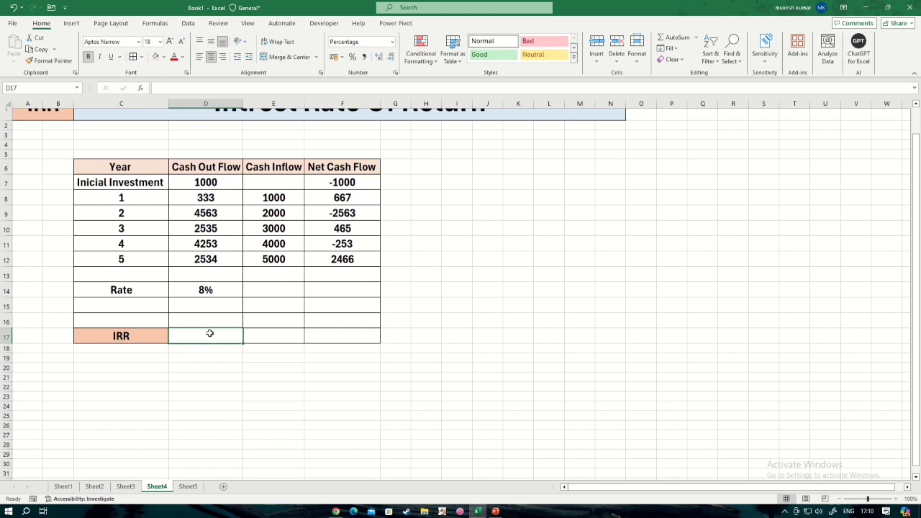
pyautogui.write('=')
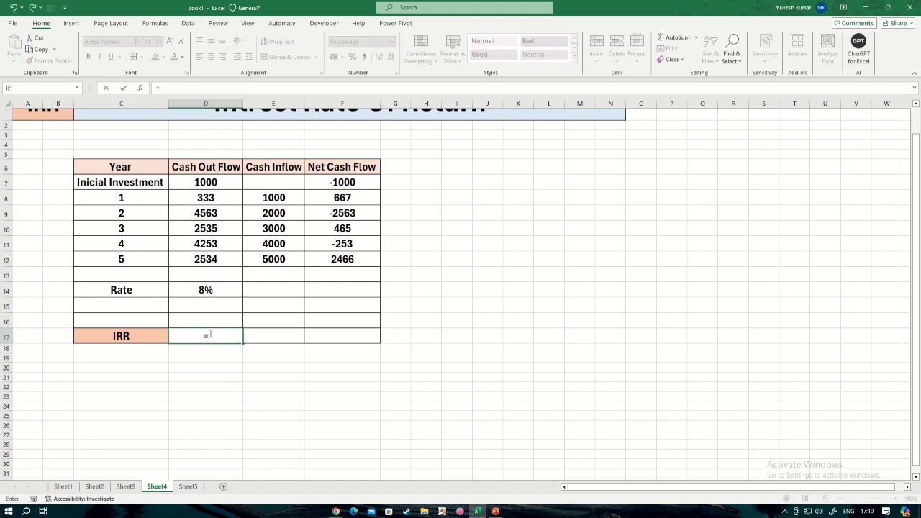
pyautogui.write('irr')
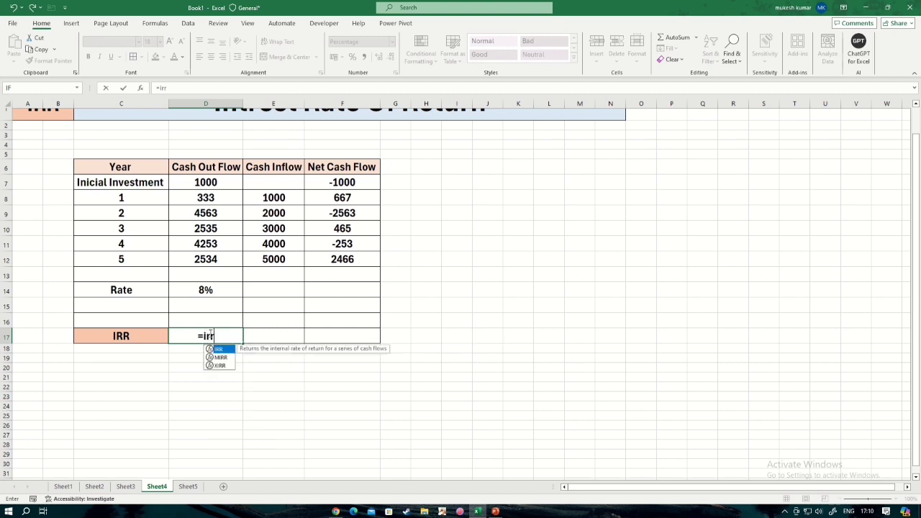
pyautogui.press('Tab')
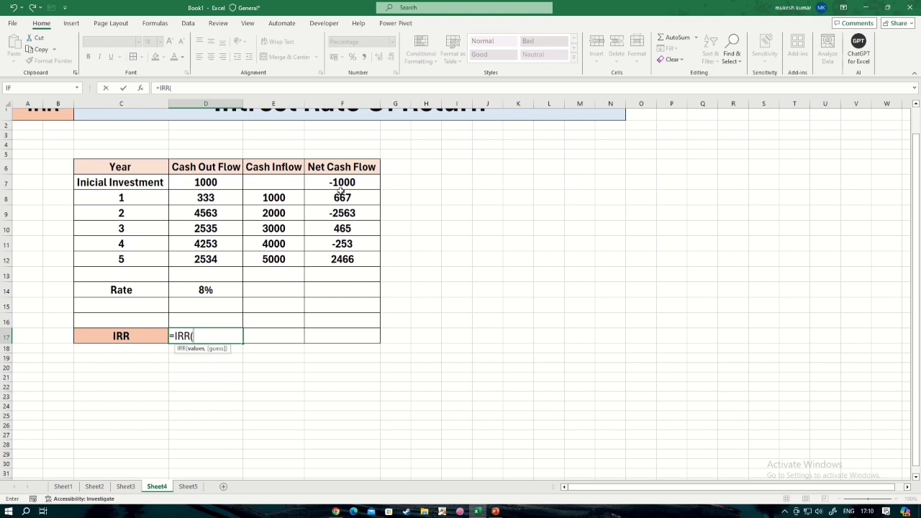
pyautogui.moveTo(341, 182); pyautogui.dragTo(338, 263)
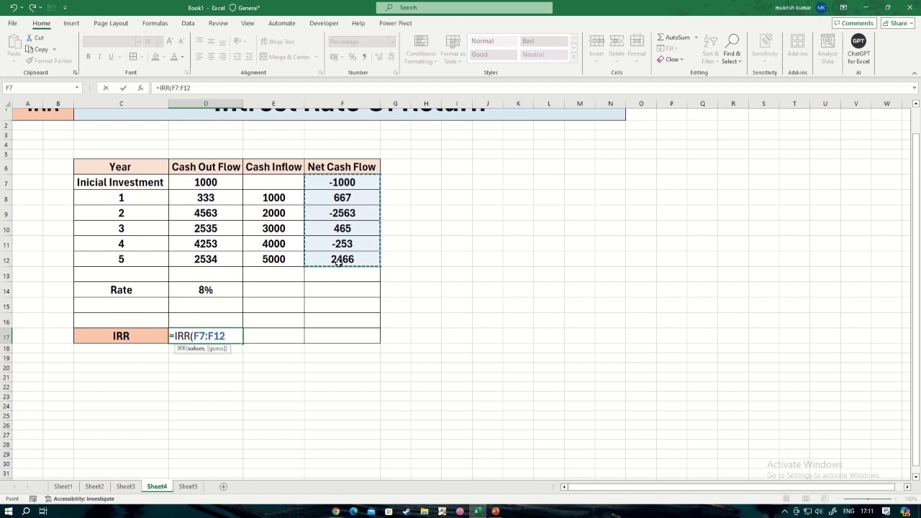
pyautogui.write(')')
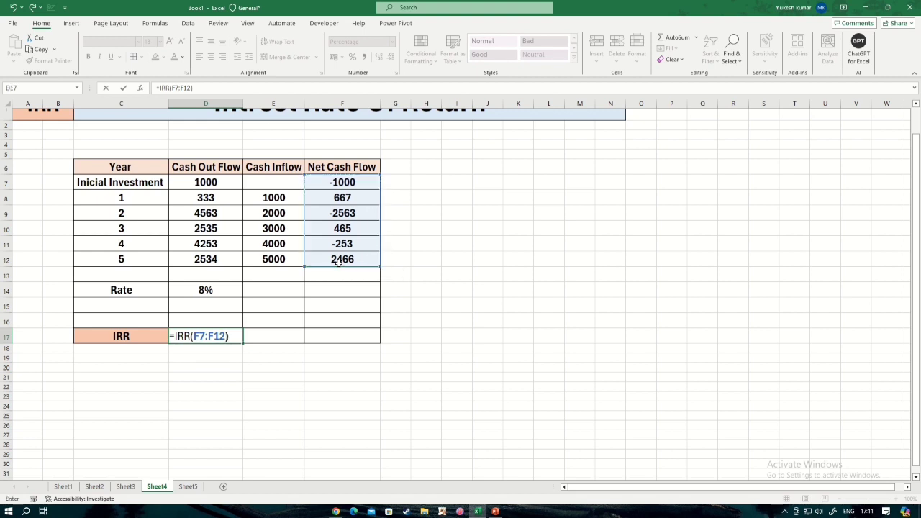
pyautogui.press('Return')
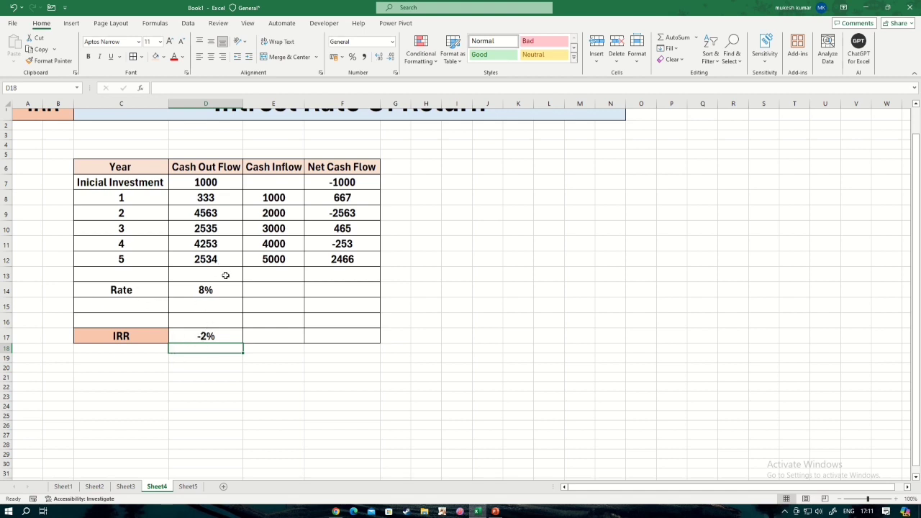
pyautogui.click(220, 335)
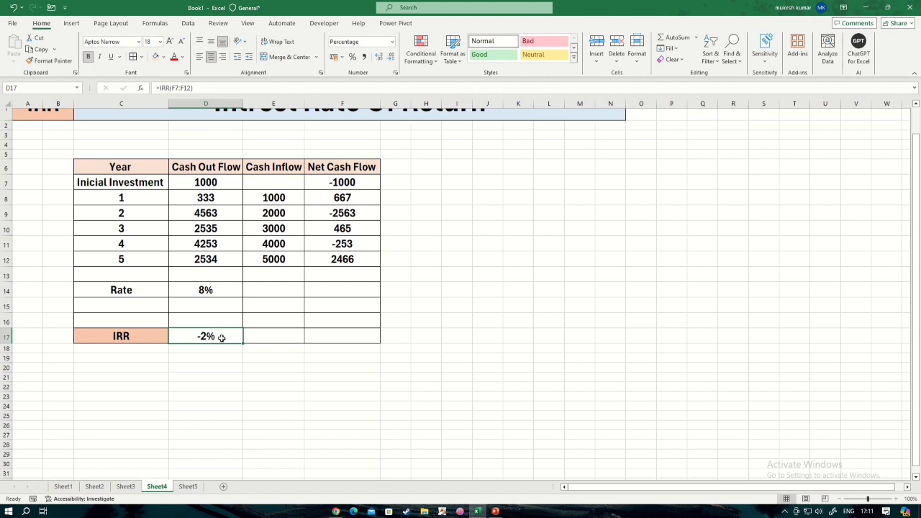
# On Sheet5, calculate the net present value of the Value1 cash flows in C15 with the formula =NPV(C3,C6:C11).
pyautogui.click(188, 487)
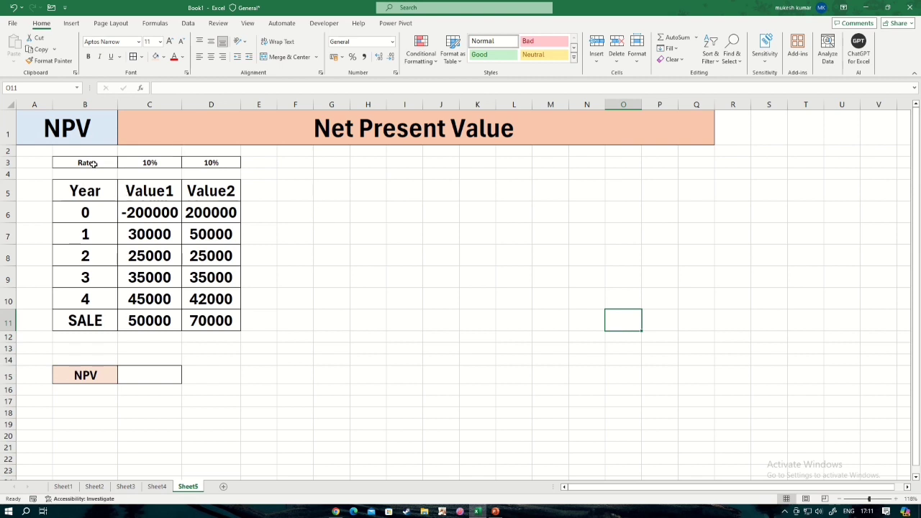
pyautogui.click(149, 375)
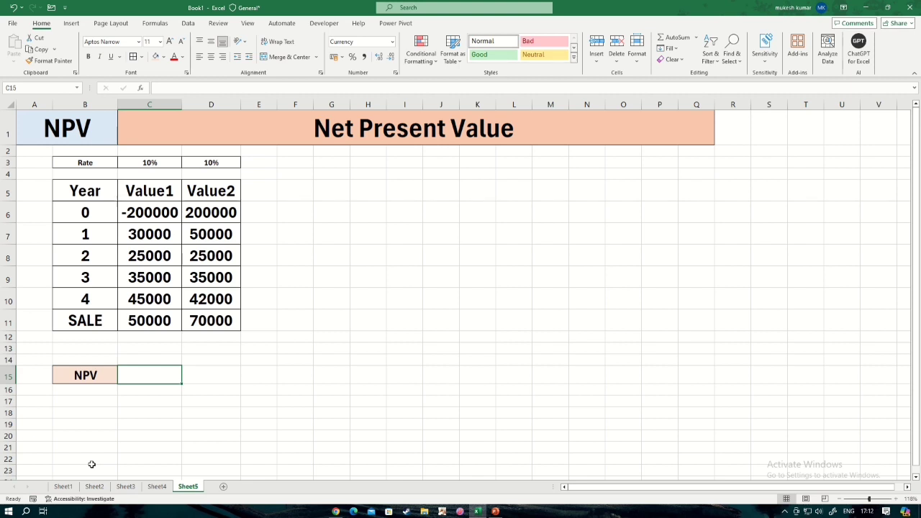
pyautogui.click(148, 412)
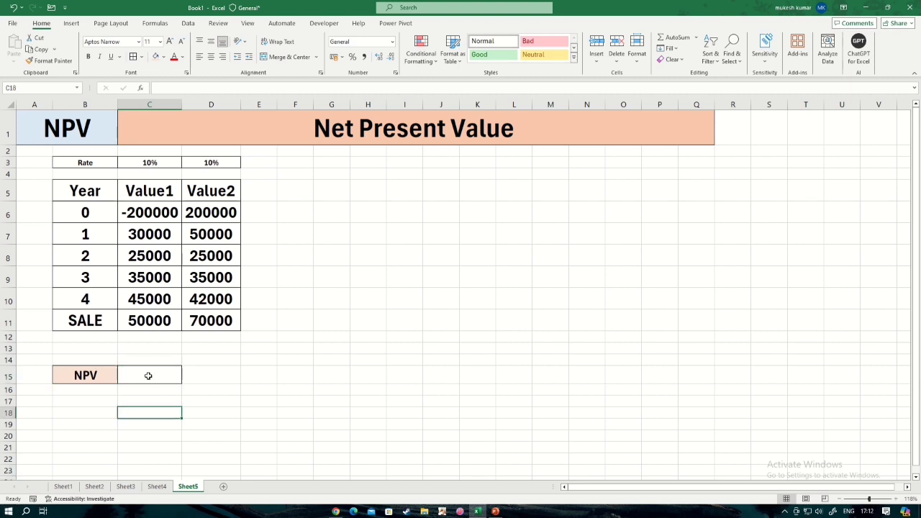
pyautogui.click(148, 376)
pyautogui.write('=')
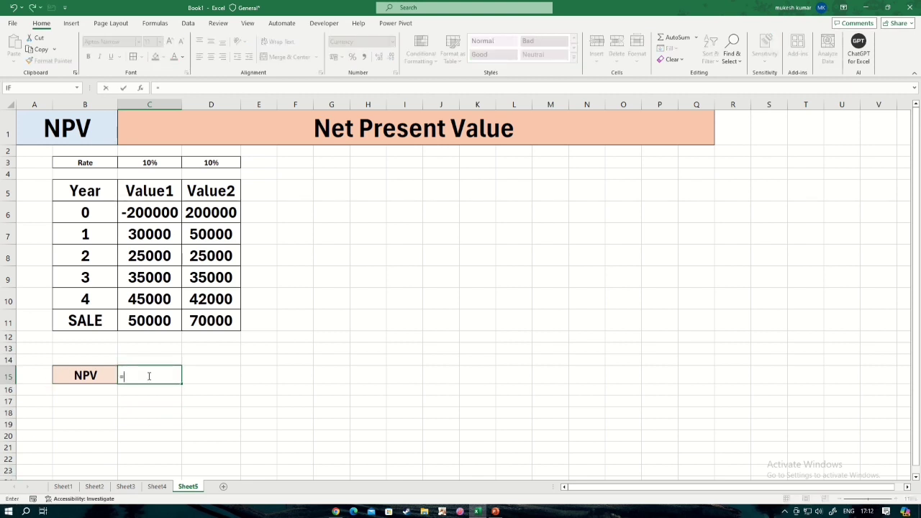
pyautogui.write('NPV(')
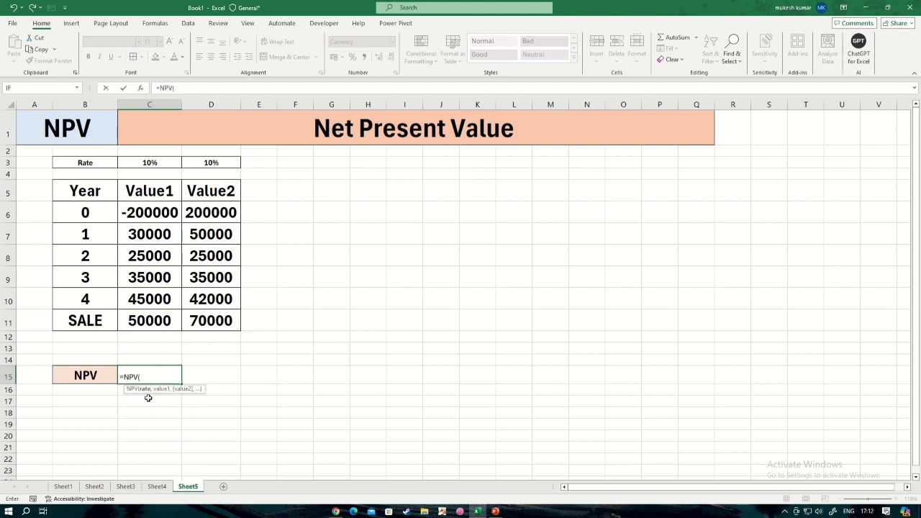
pyautogui.click(153, 161)
pyautogui.write(',')
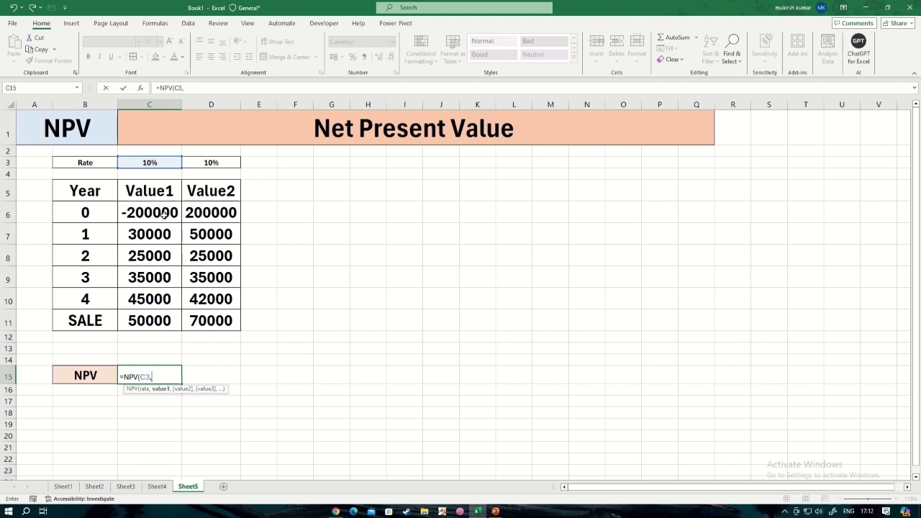
pyautogui.moveTo(164, 214); pyautogui.dragTo(166, 320)
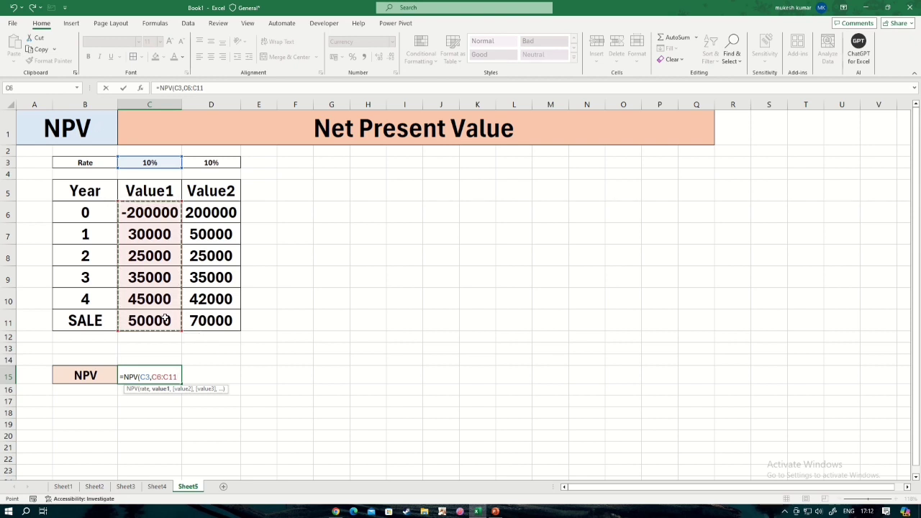
pyautogui.write(')')
pyautogui.press('Return')
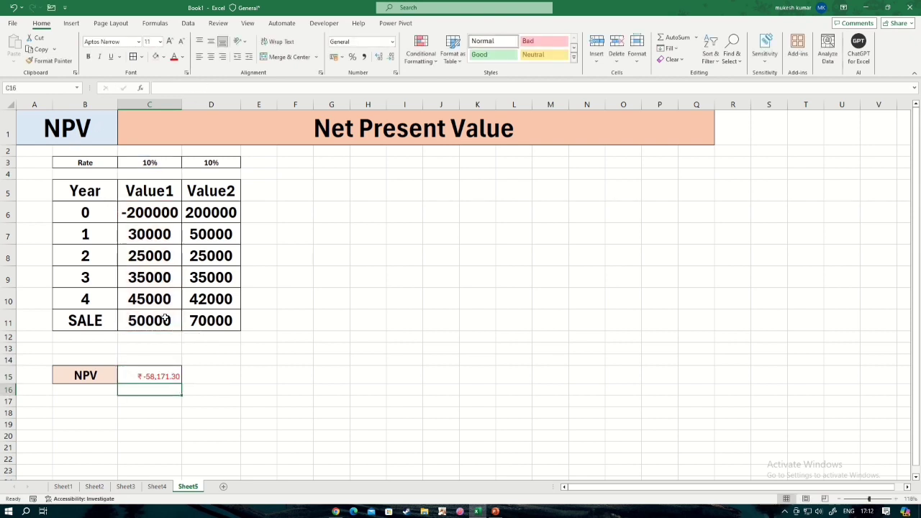
pyautogui.click(150, 375)
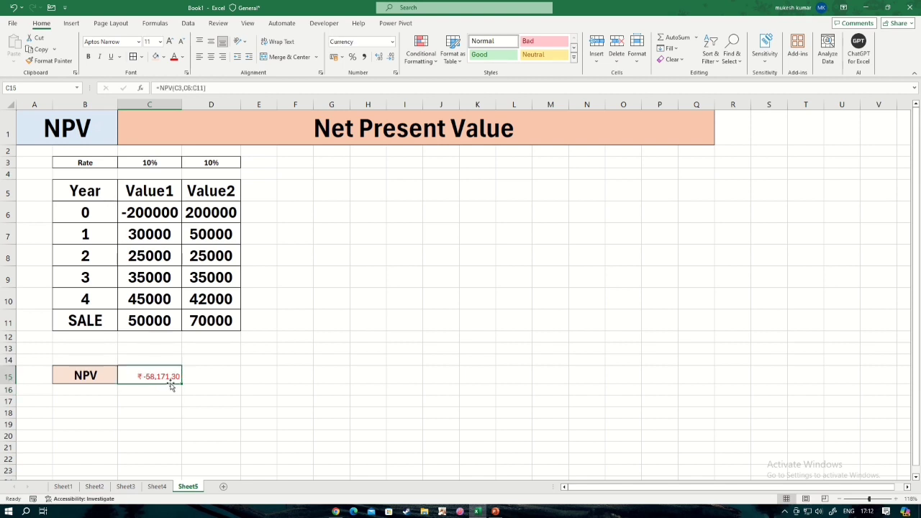
# Calculate the net present value of the Value2 cash flows in D15 with the formula =NPV(D3,D6:D11).
pyautogui.click(208, 373)
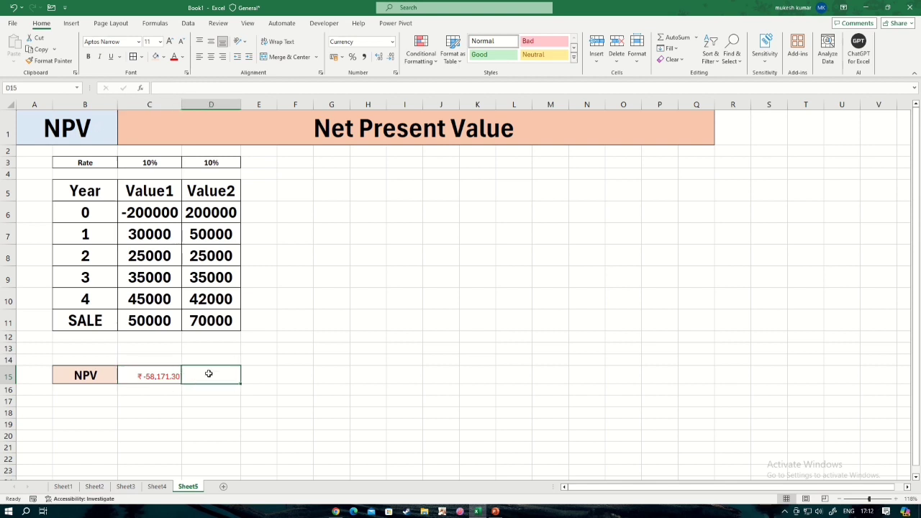
pyautogui.write('==')
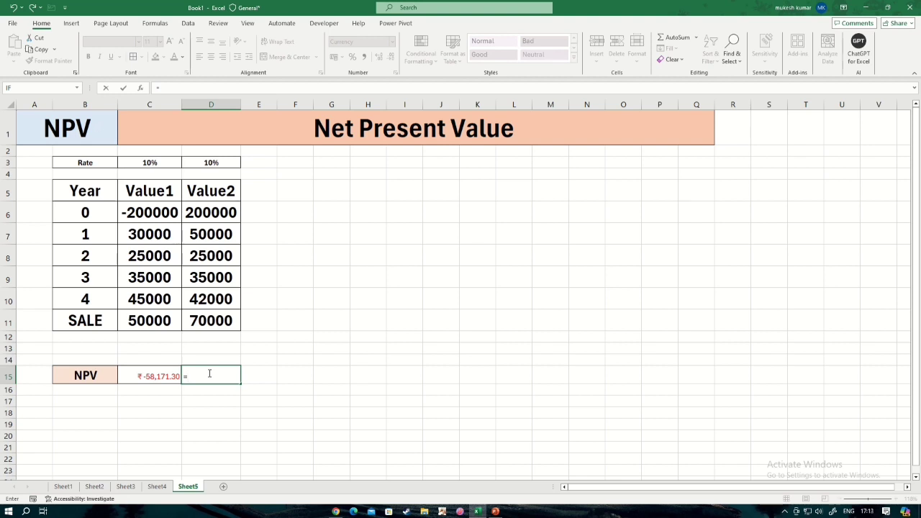
pyautogui.write('NPV(')
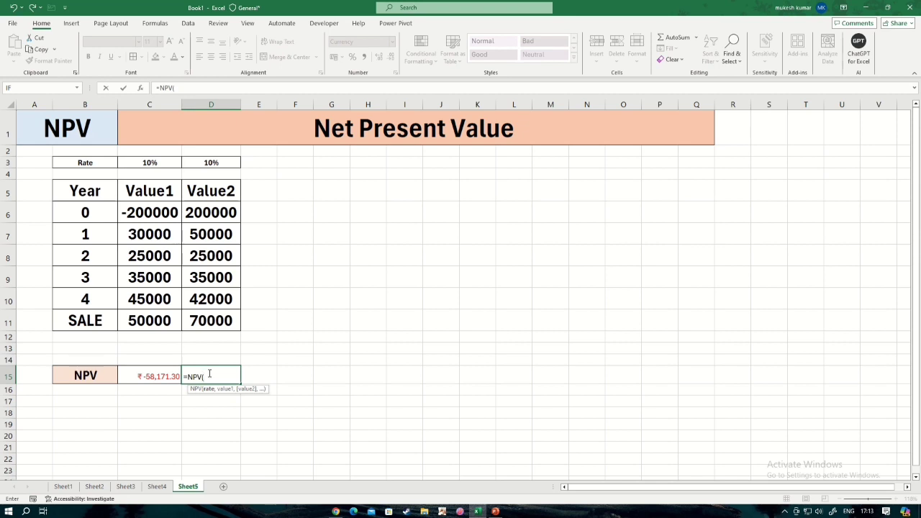
pyautogui.click(217, 164)
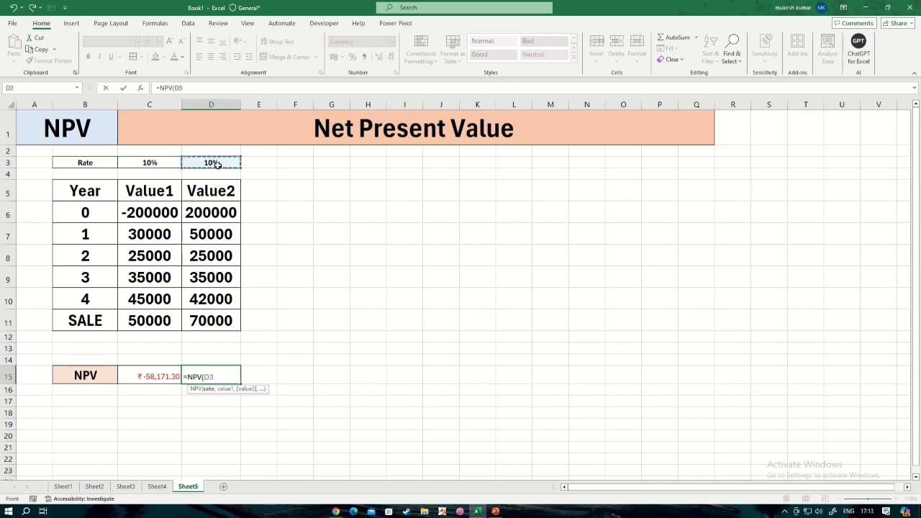
pyautogui.write(',')
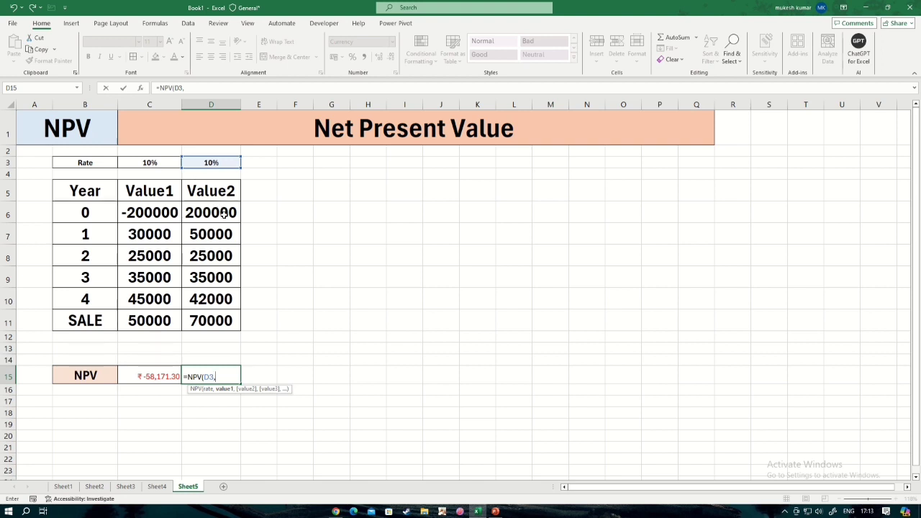
pyautogui.moveTo(223, 213); pyautogui.dragTo(223, 317)
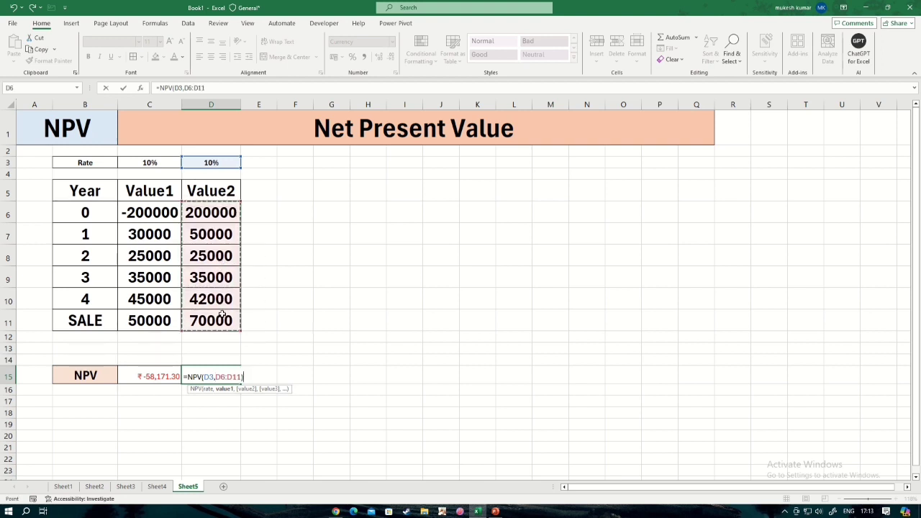
pyautogui.write(')')
pyautogui.press('Return')
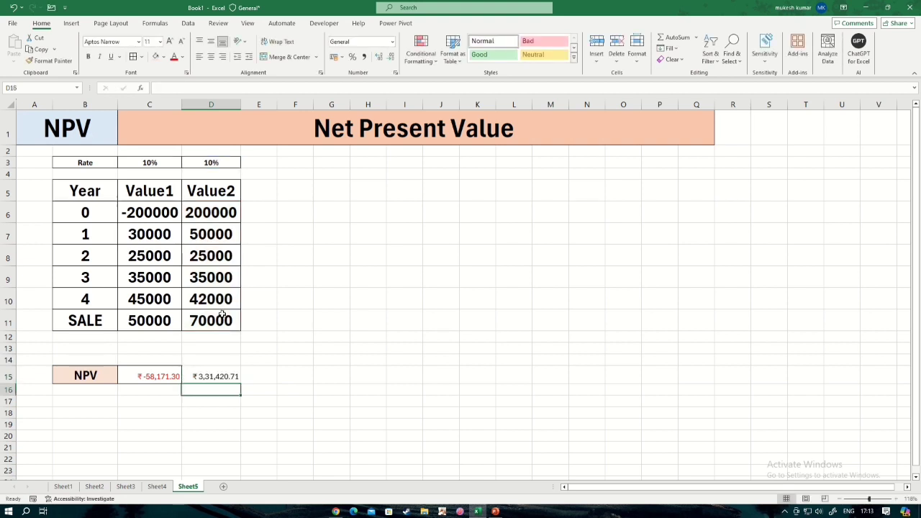
# Compare the net present value results for Value1 in C15 and Value2 in D15.
pyautogui.click(162, 375)
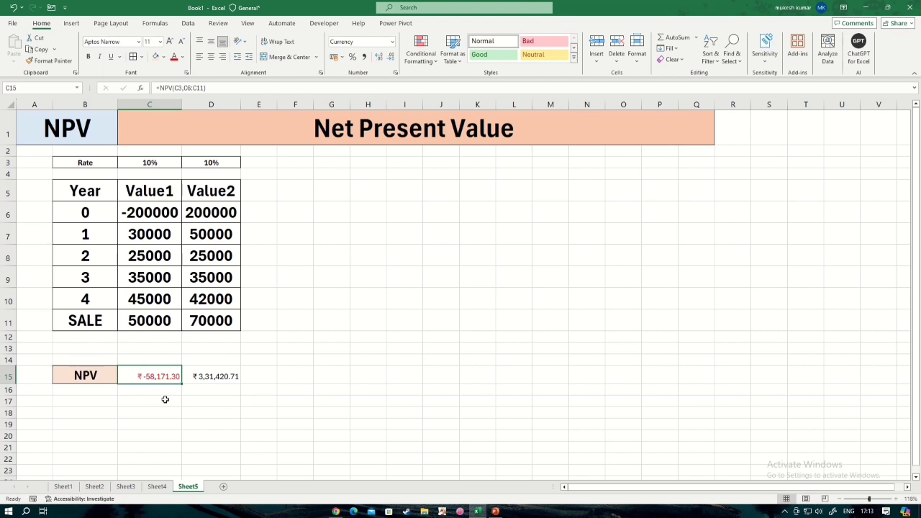
pyautogui.click(165, 399)
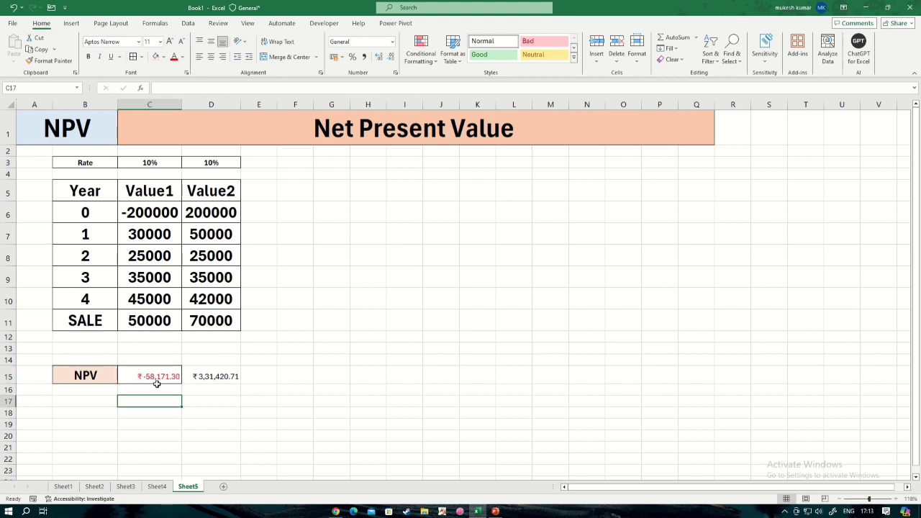
pyautogui.click(149, 374)
pyautogui.click(168, 412)
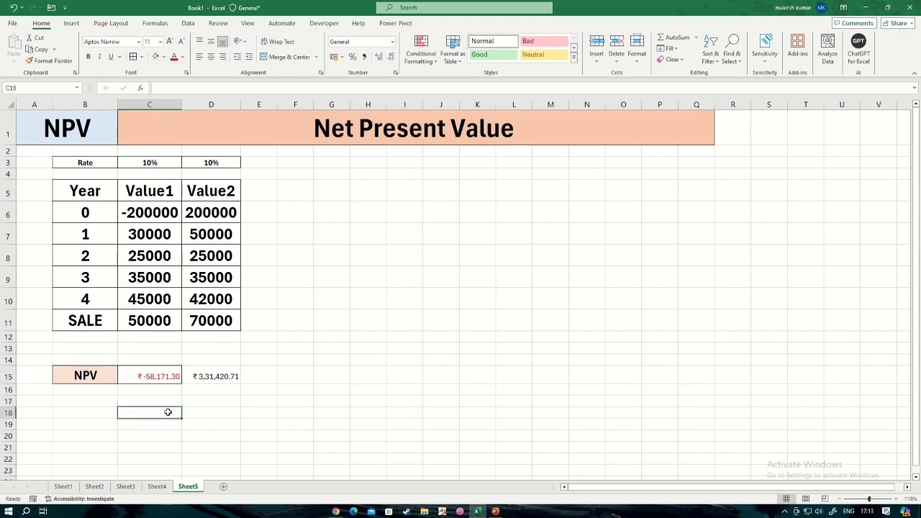
pyautogui.click(216, 376)
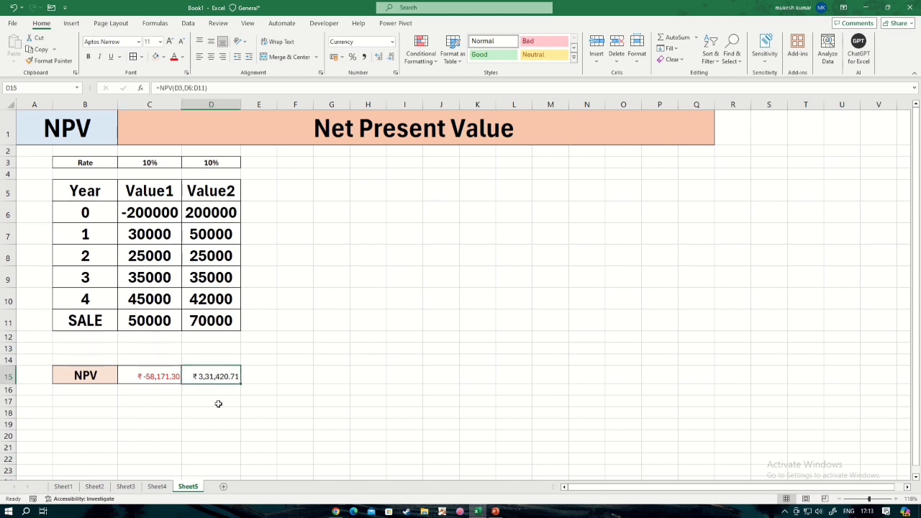
pyautogui.click(218, 403)
pyautogui.click(219, 377)
pyautogui.click(211, 404)
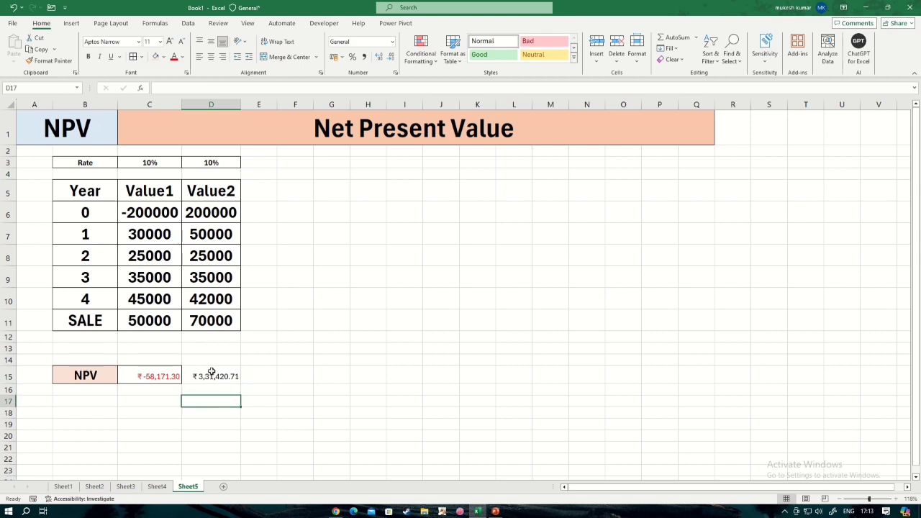
pyautogui.click(210, 372)
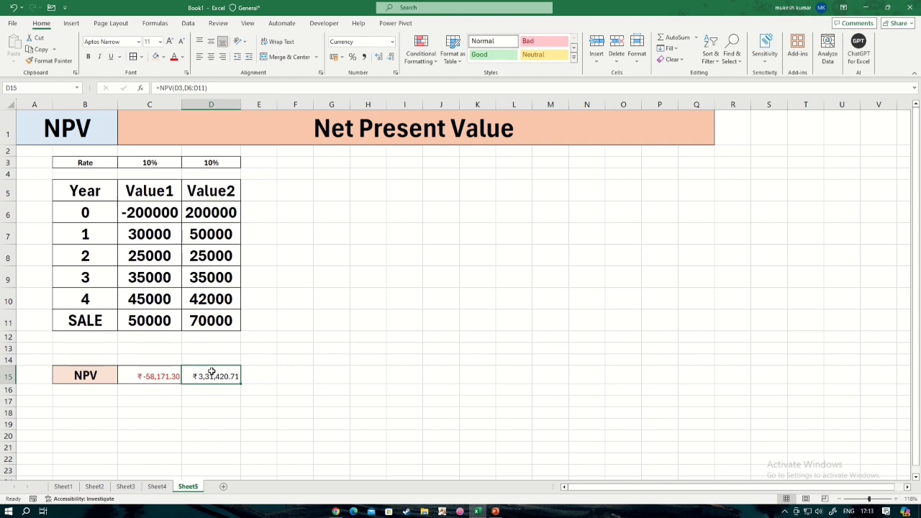
pyautogui.click(153, 375)
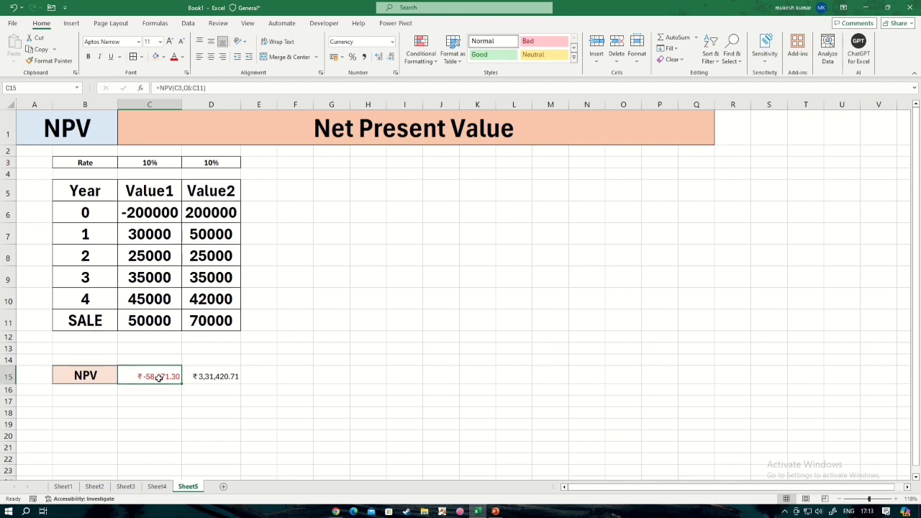
pyautogui.click(228, 379)
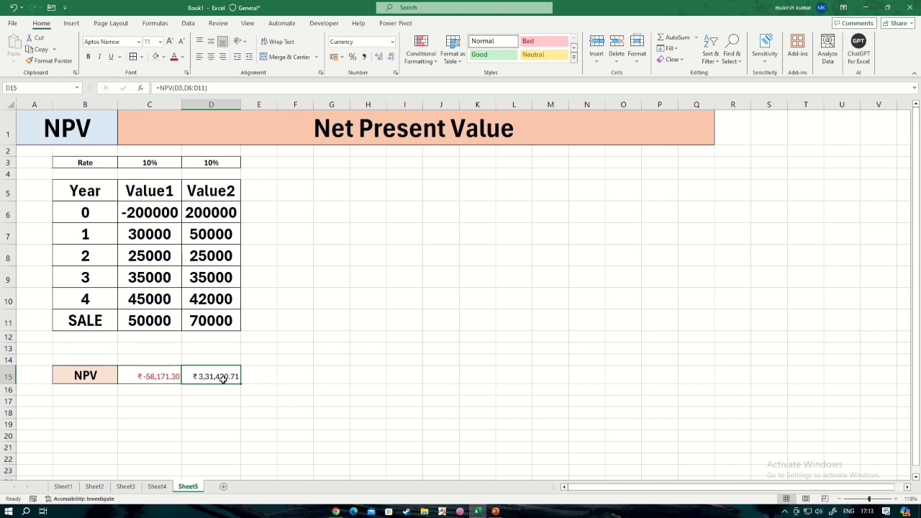
pyautogui.click(213, 402)
pyautogui.click(207, 376)
pyautogui.click(316, 402)
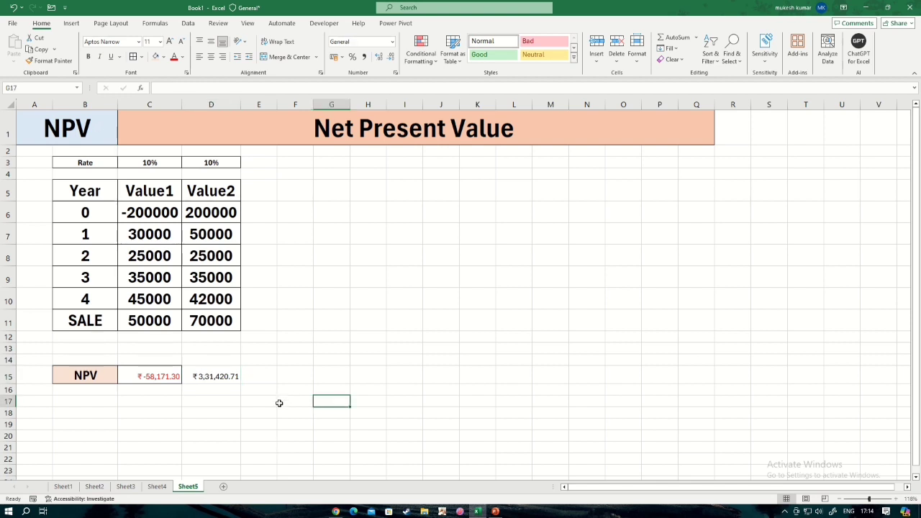
pyautogui.scroll(-3, 274, 288)
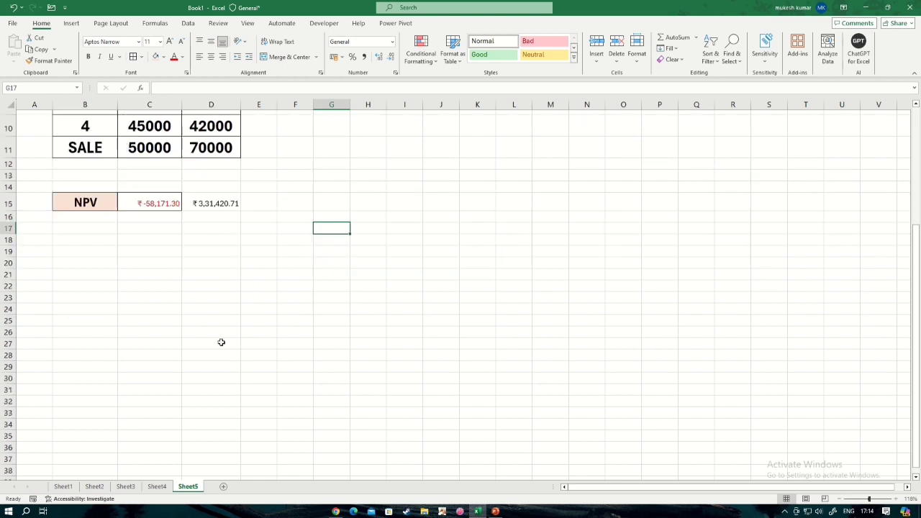
pyautogui.scroll(2, 221, 343)
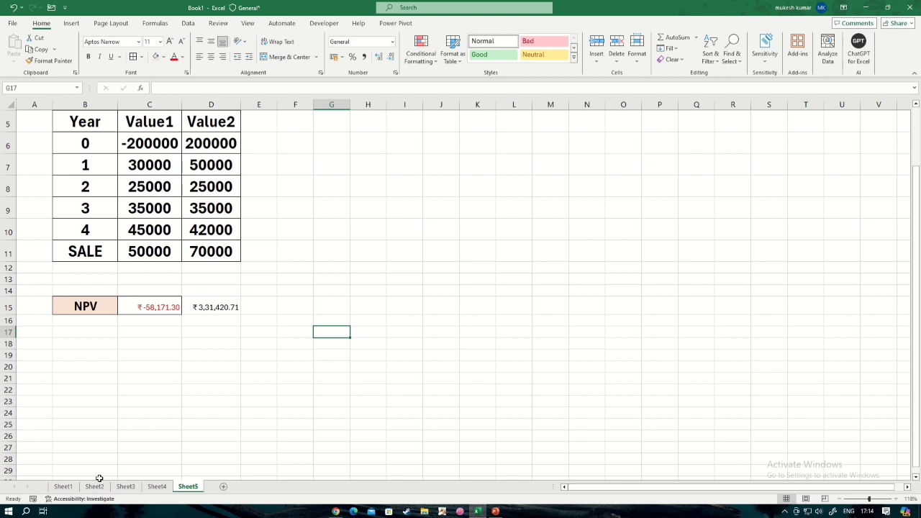
# Review the agenda on Sheet1, the PMT, IPMT and PPMT loan calculations on Sheet2 and the RATE calculation on Sheet3.
pyautogui.click(75, 414)
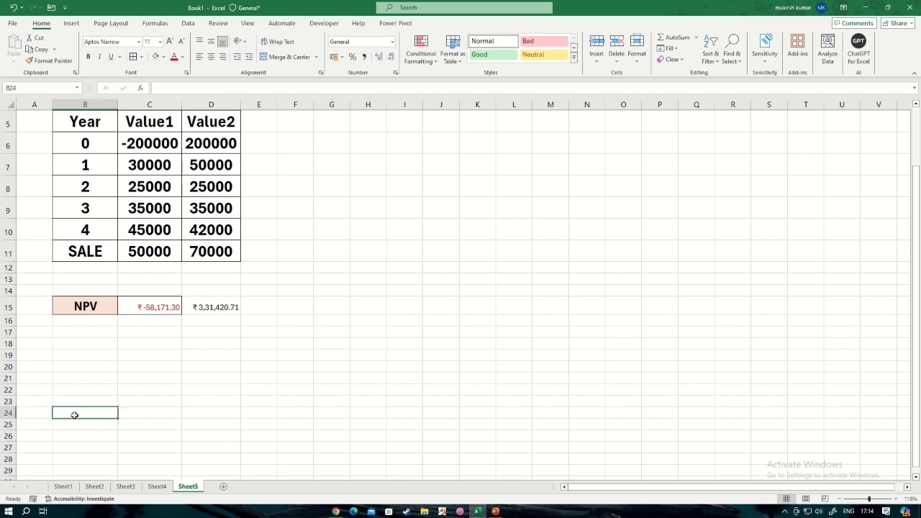
pyautogui.click(94, 487)
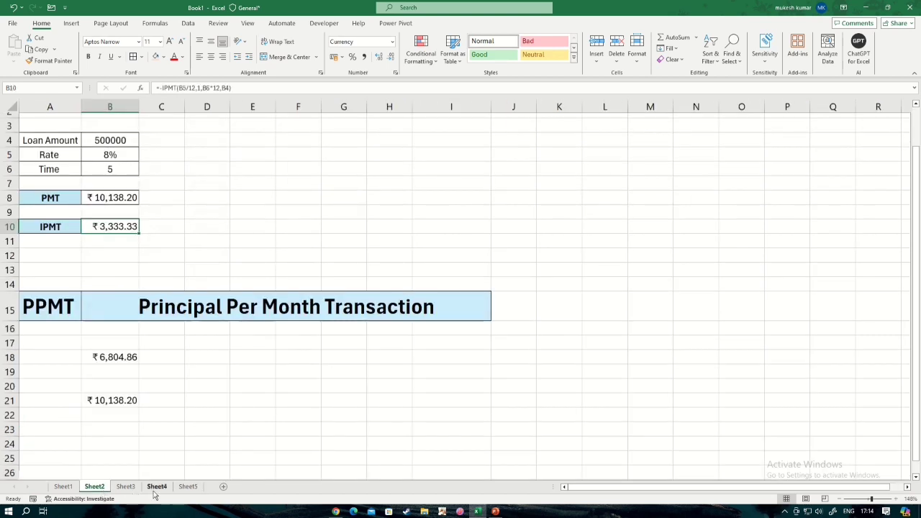
pyautogui.click(125, 486)
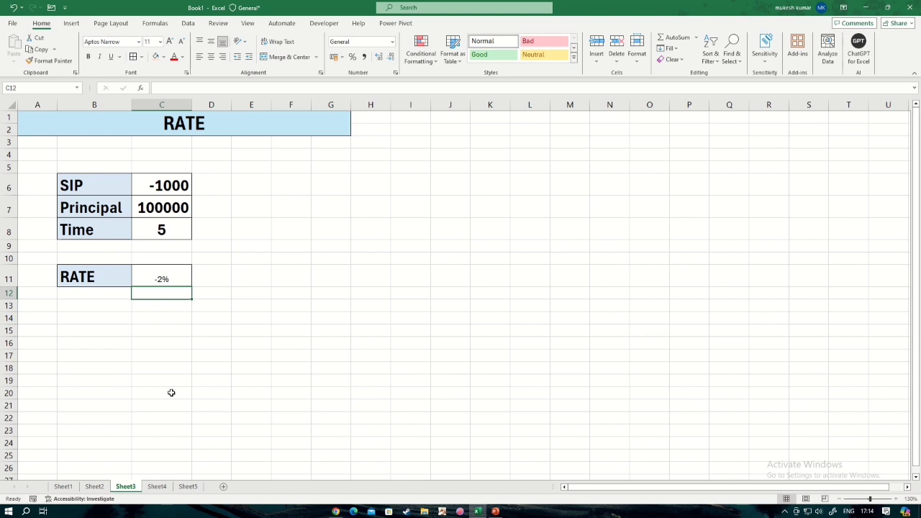
pyautogui.click(72, 487)
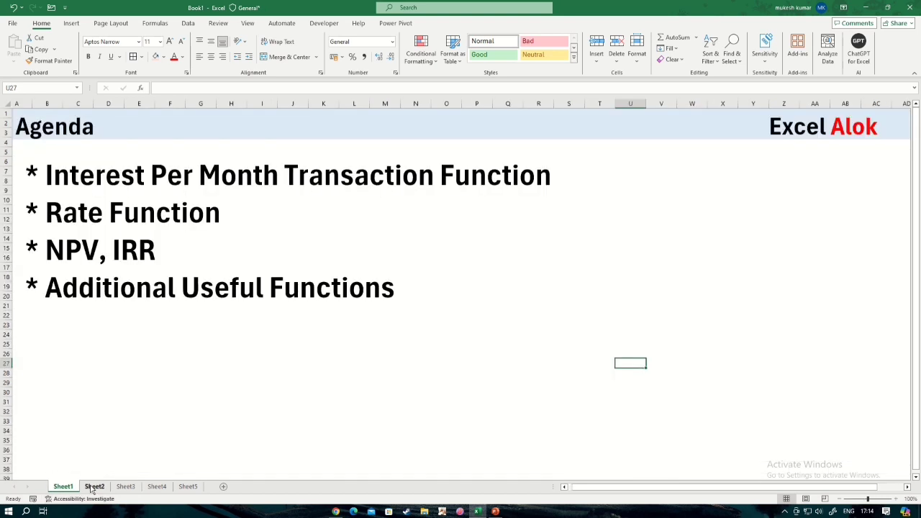
pyautogui.click(94, 487)
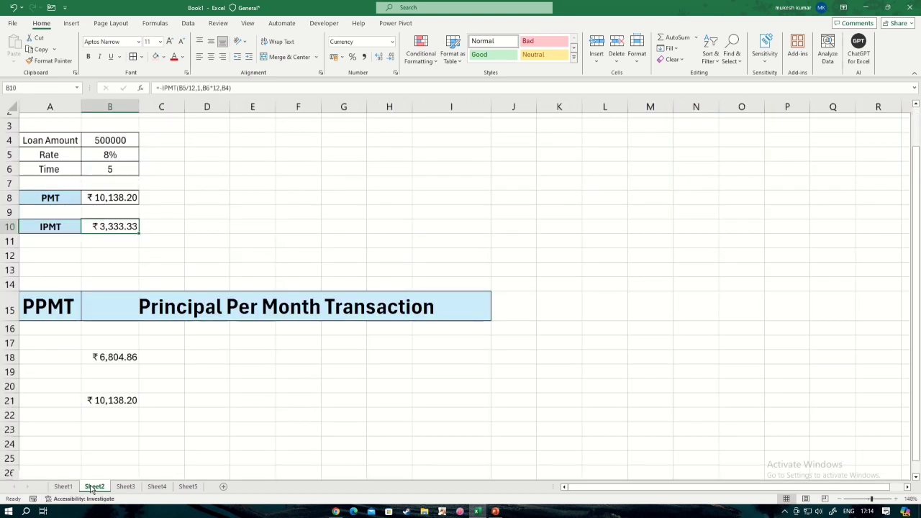
pyautogui.click(179, 407)
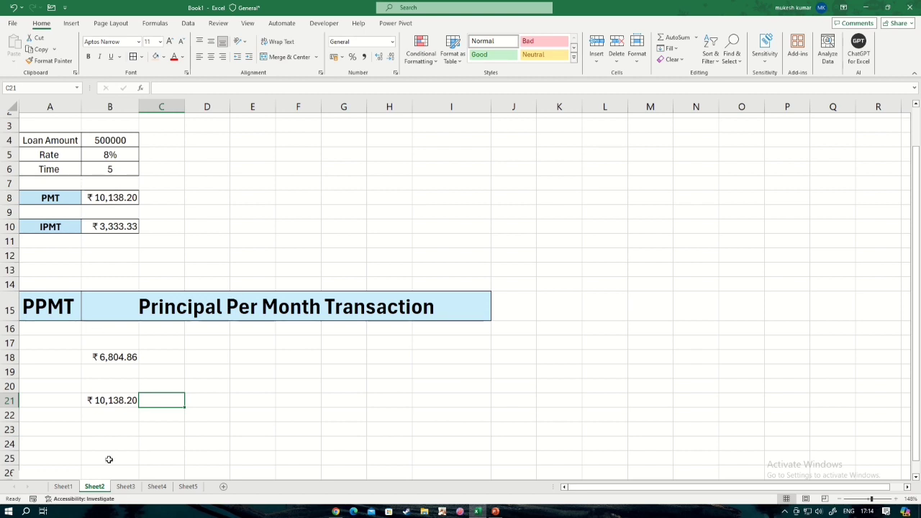
pyautogui.click(125, 486)
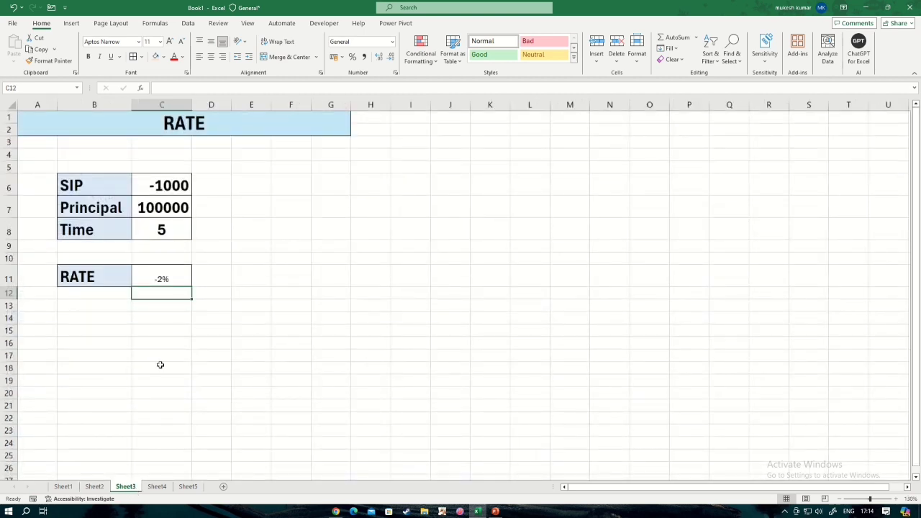